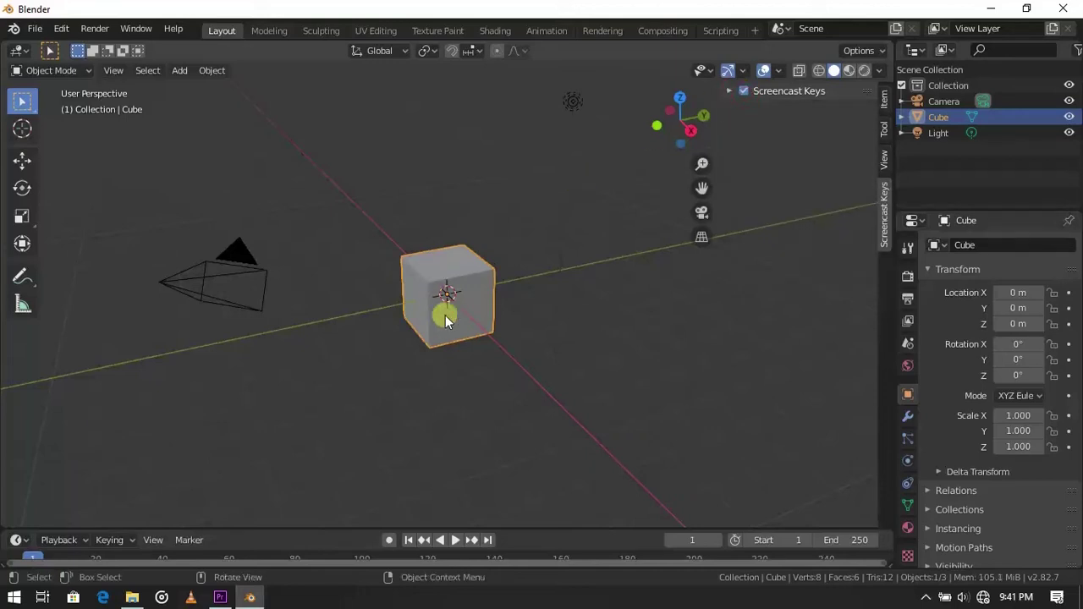
# Turn the enlarged timeline into a Shader Editor and switch the viewport to Material Preview
pyautogui.click(522, 382)
pyautogui.click(466, 324)
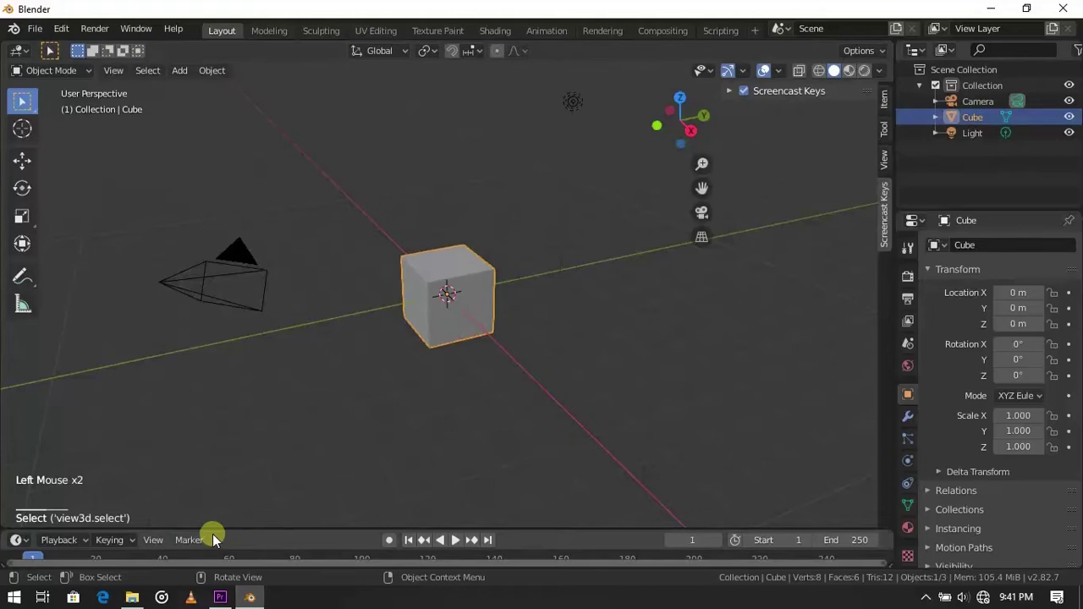
pyautogui.moveTo(215, 532); pyautogui.dragTo(270, 239)
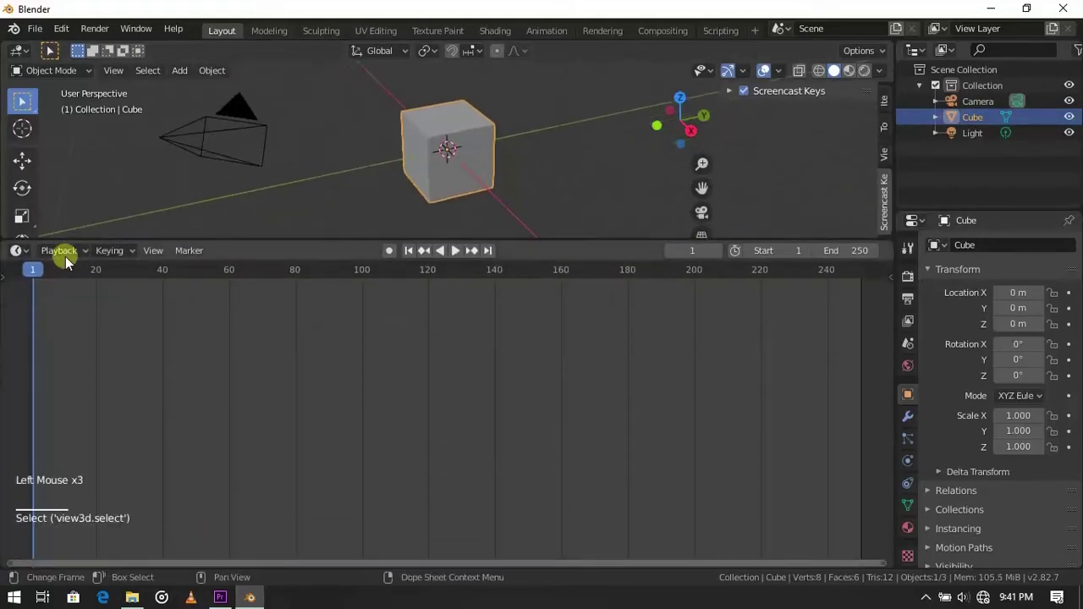
pyautogui.click(19, 251)
pyautogui.click(44, 374)
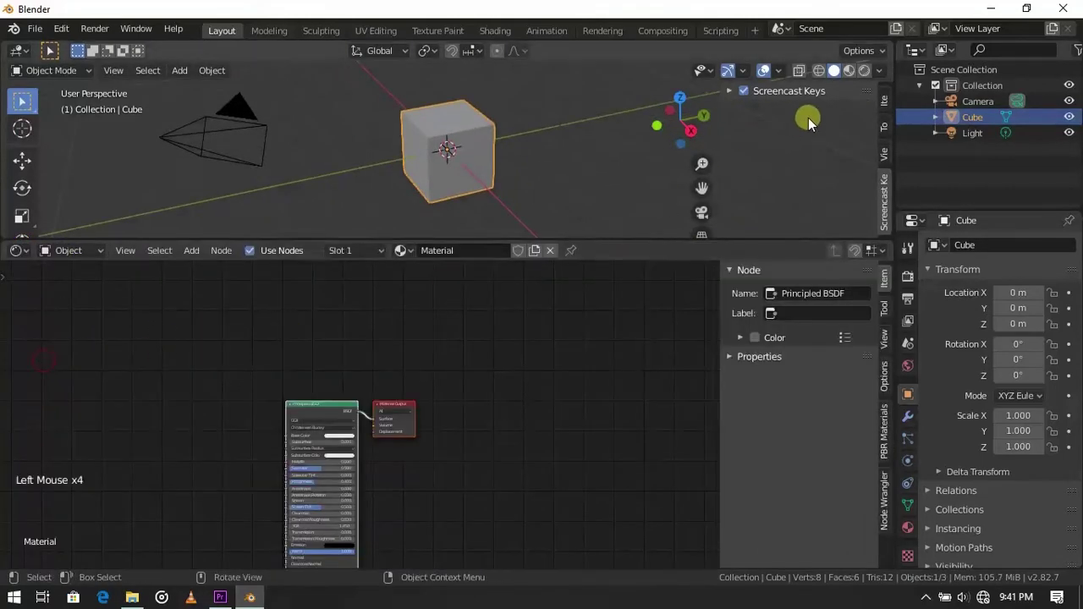
pyautogui.click(849, 70)
pyautogui.moveTo(308, 442); pyautogui.dragTo(483, 386, button='middle')
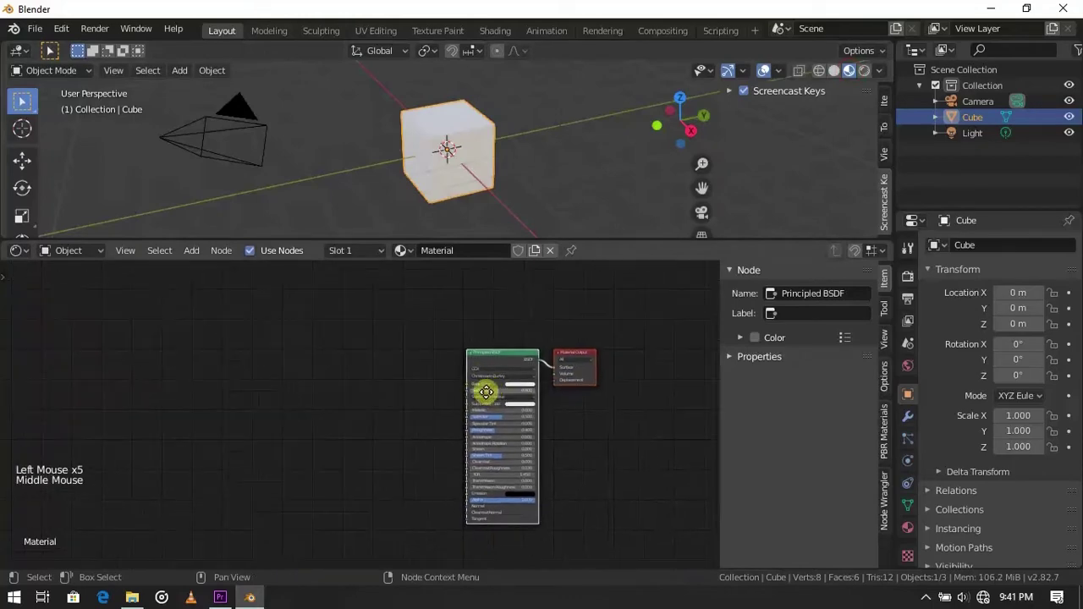
pyautogui.scroll(2, 483, 386)
# Rename the cube's material to 'white l'
pyautogui.click(907, 527)
pyautogui.click(972, 250)
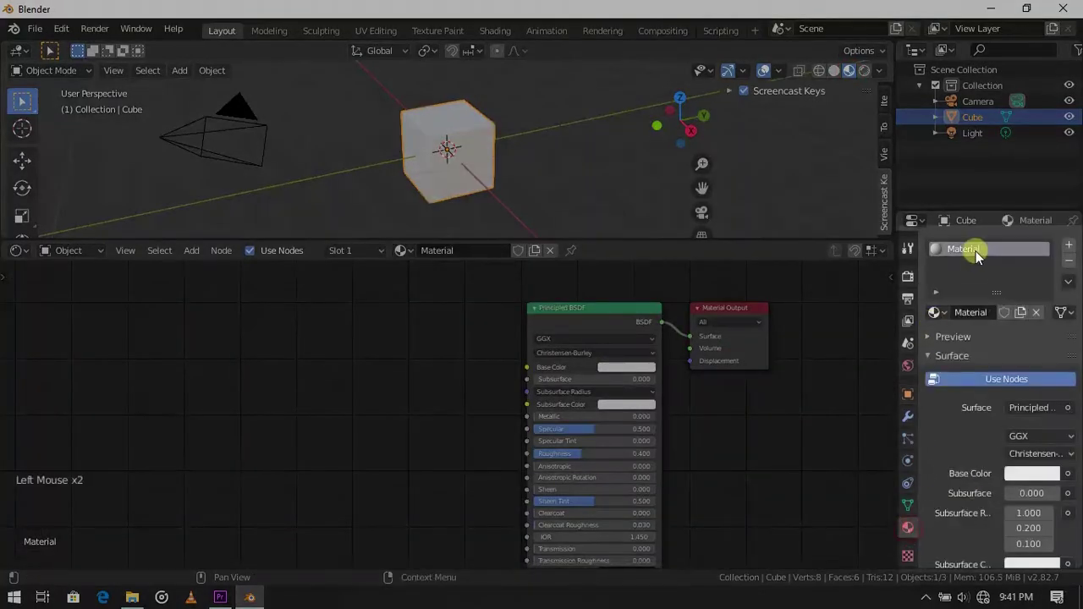
pyautogui.doubleClick(974, 249)
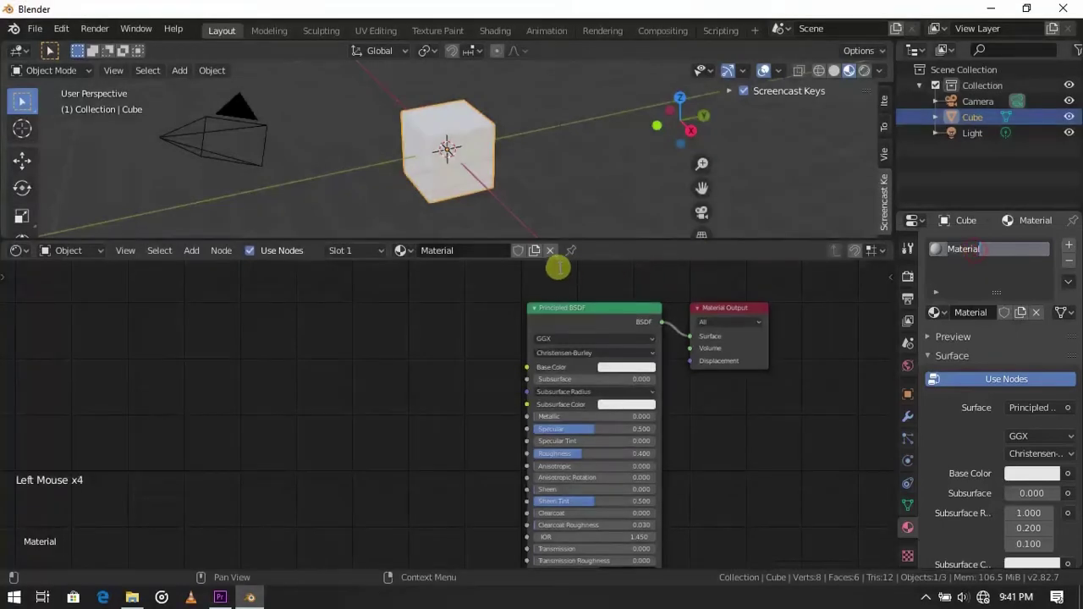
pyautogui.doubleClick(466, 250)
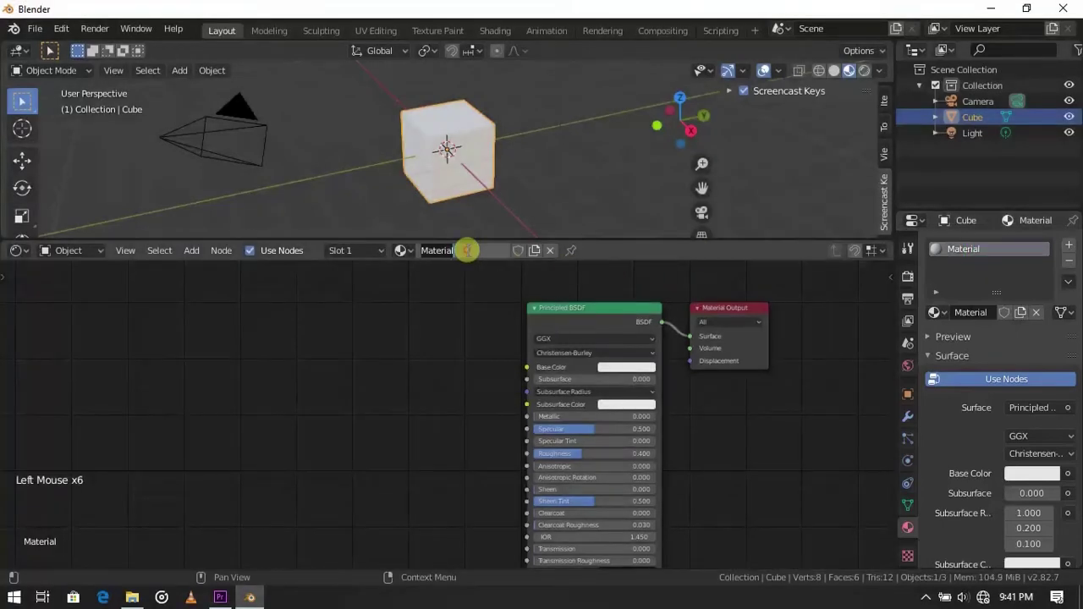
pyautogui.write('white')
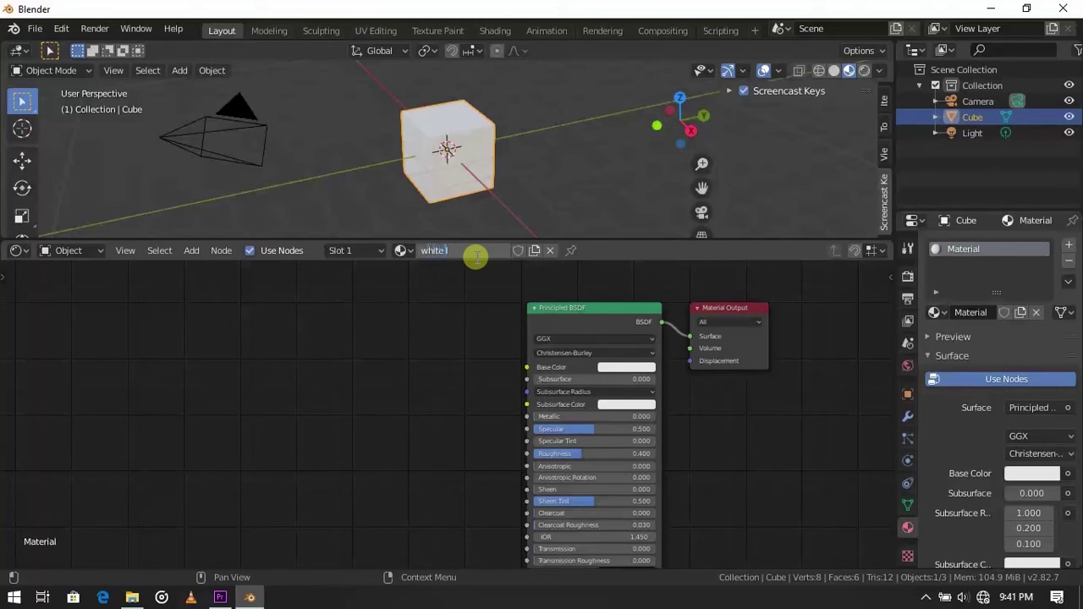
pyautogui.press('Return')
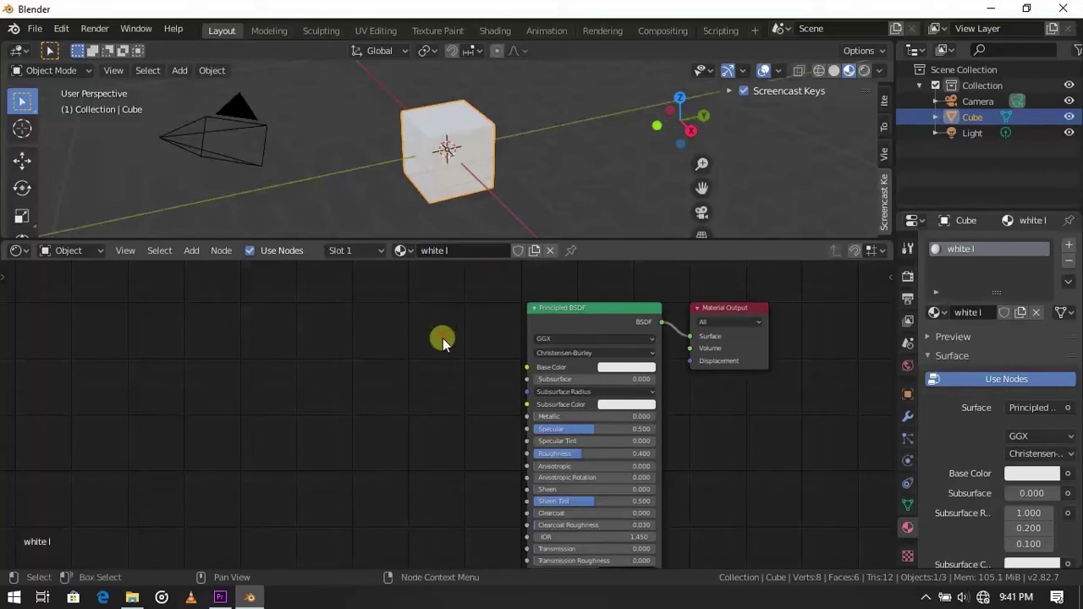
# Raise Subsurface on the Principled BSDF and try out base and subsurface colours
pyautogui.click(640, 367)
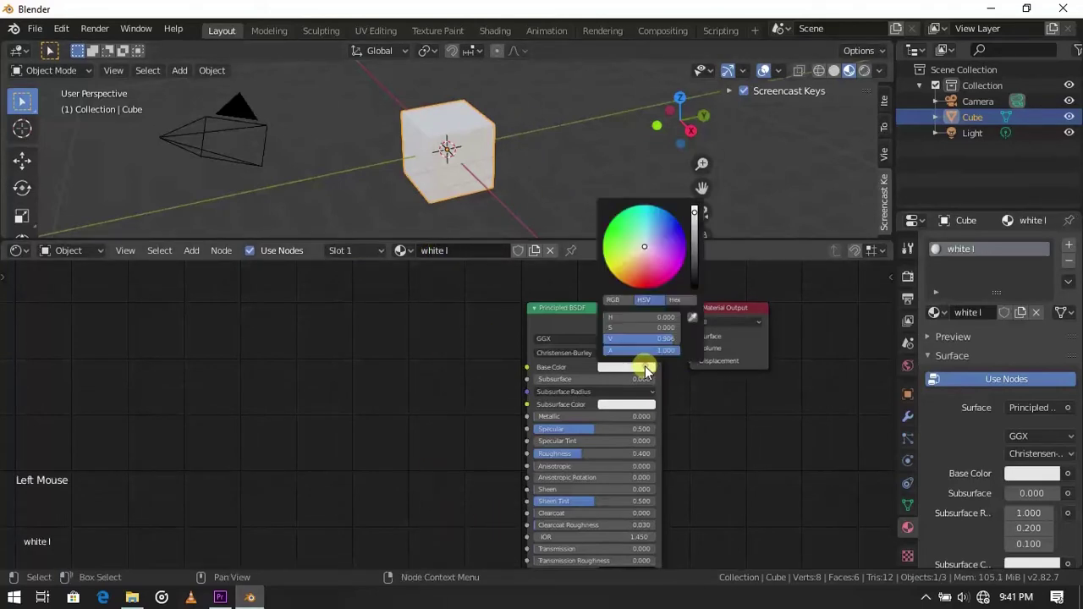
pyautogui.click(650, 289)
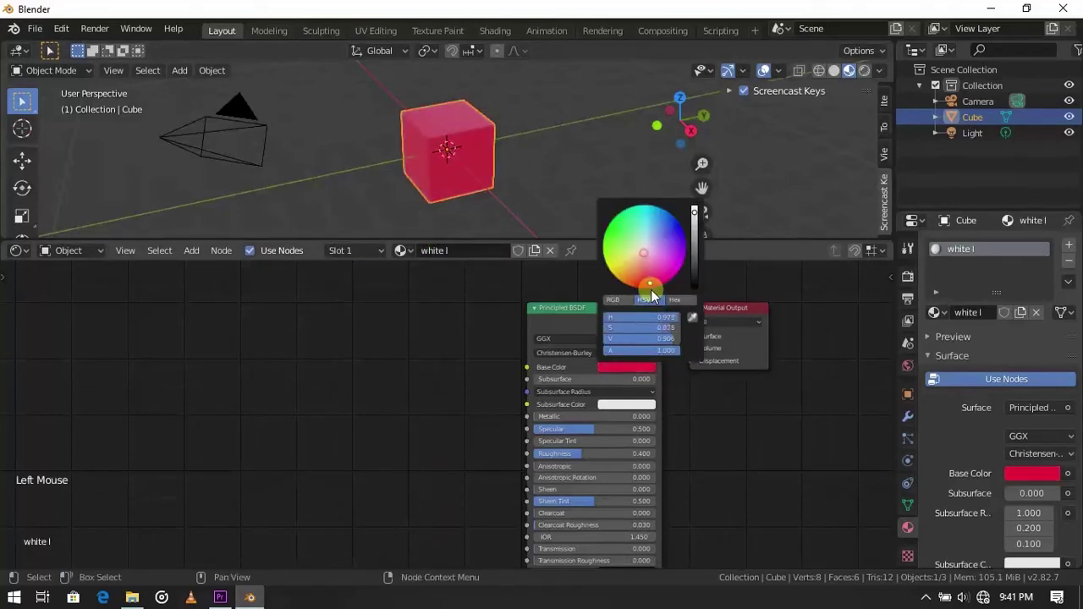
pyautogui.click(675, 422)
pyautogui.click(618, 404)
pyautogui.click(585, 395)
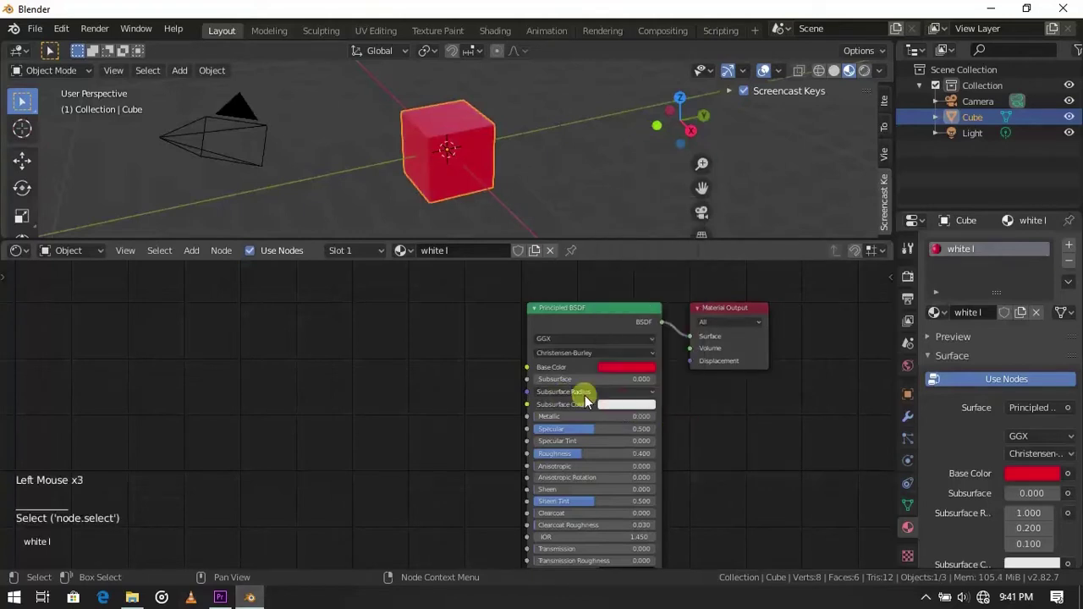
pyautogui.moveTo(573, 375); pyautogui.dragTo(613, 375)
pyautogui.click(603, 405)
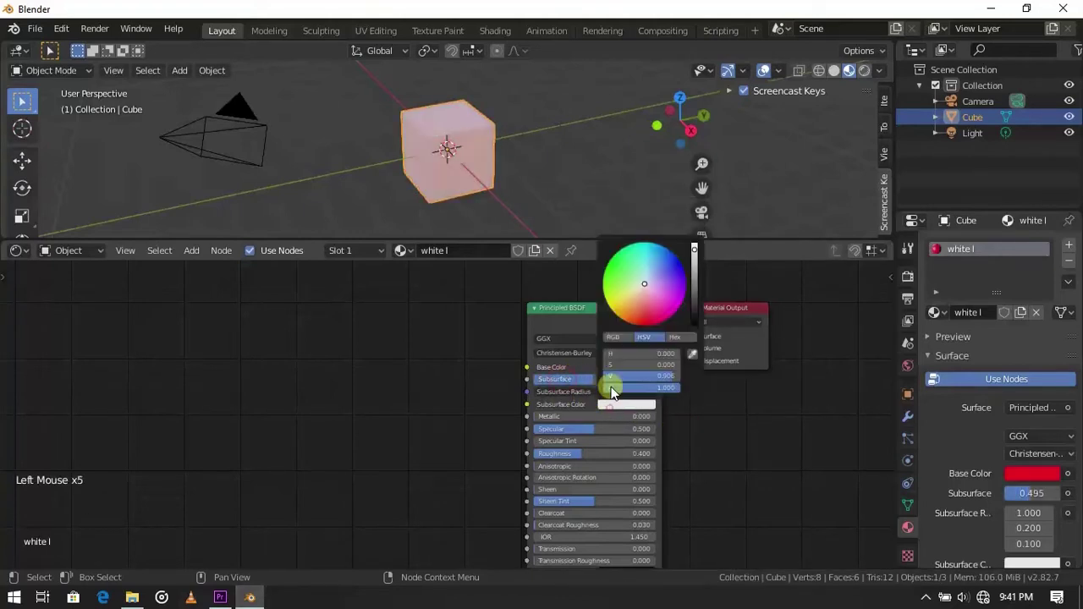
pyautogui.click(646, 294)
pyautogui.moveTo(654, 289); pyautogui.dragTo(596, 286)
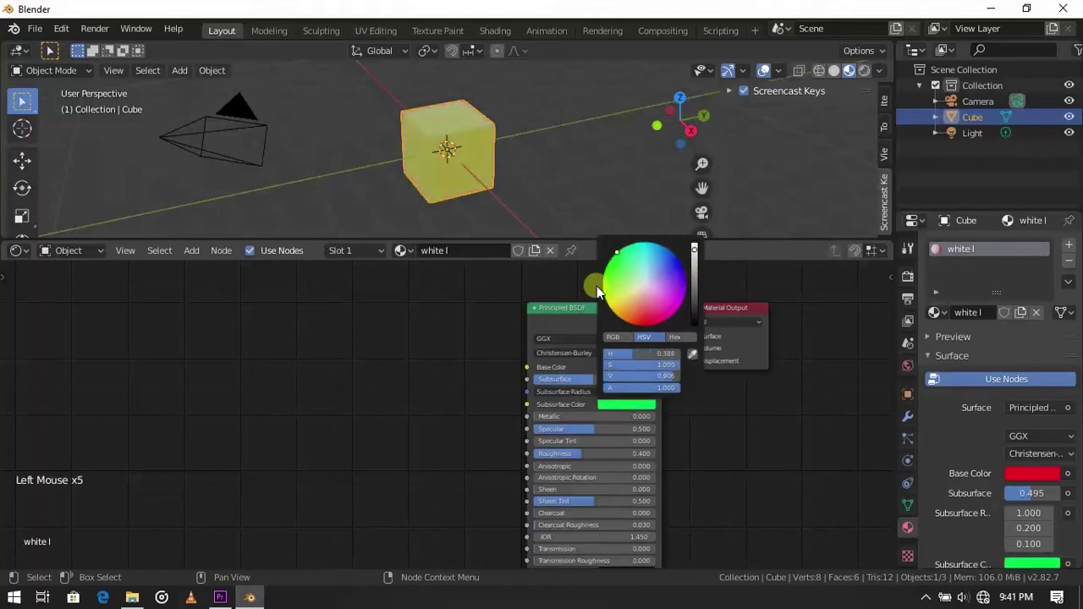
# Set the base colour to near-white and shift the subsurface colour hue to blue
pyautogui.click(617, 367)
pyautogui.click(641, 247)
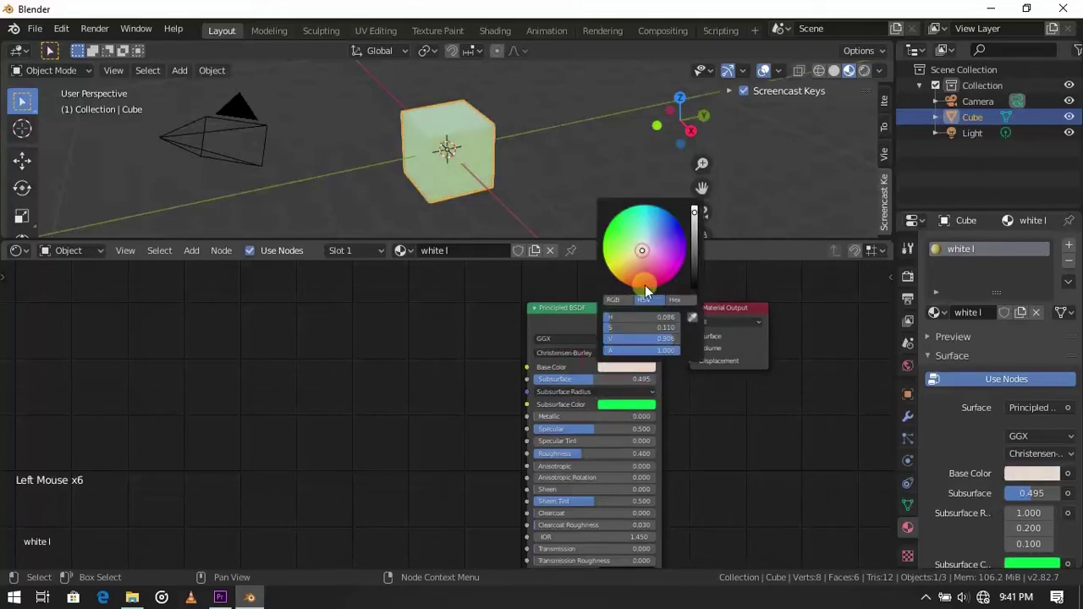
pyautogui.click(588, 390)
pyautogui.moveTo(612, 405); pyautogui.dragTo(675, 271)
pyautogui.scroll(-4, 594, 364)
pyautogui.moveTo(593, 365); pyautogui.dragTo(587, 387, button='middle')
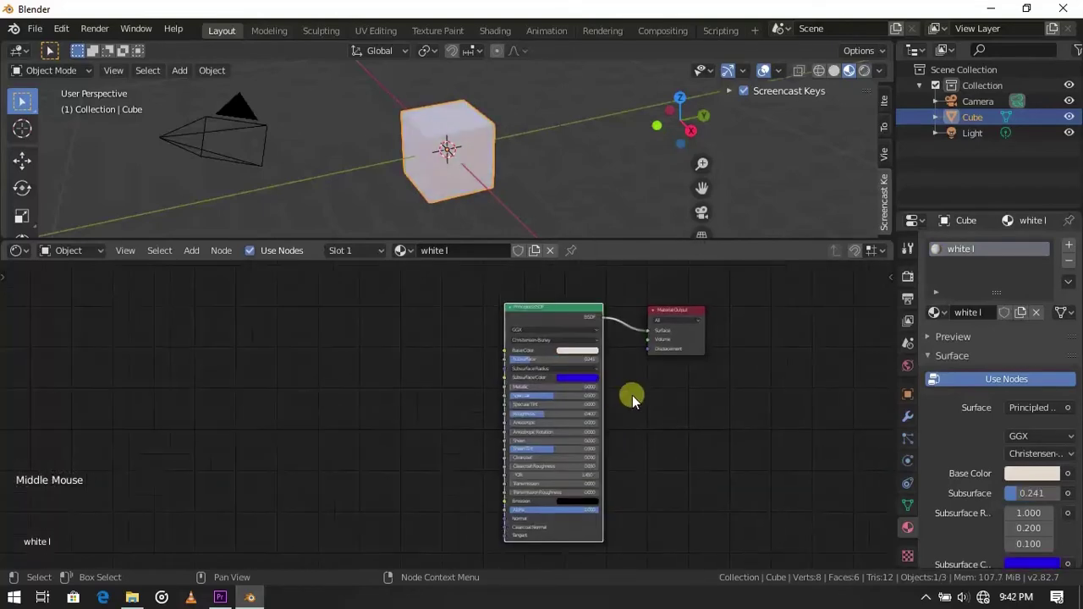
pyautogui.scroll(5, 638, 397)
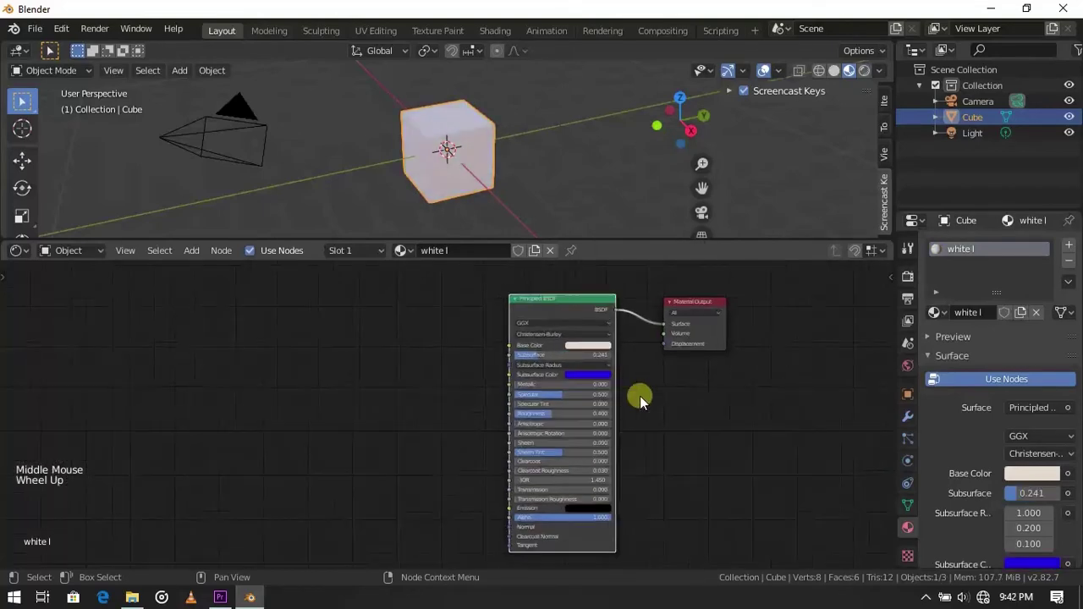
# Enable the Node Wrangler add-on via an add-ons search for 'node' and save the preferences
pyautogui.click(59, 28)
pyautogui.click(71, 249)
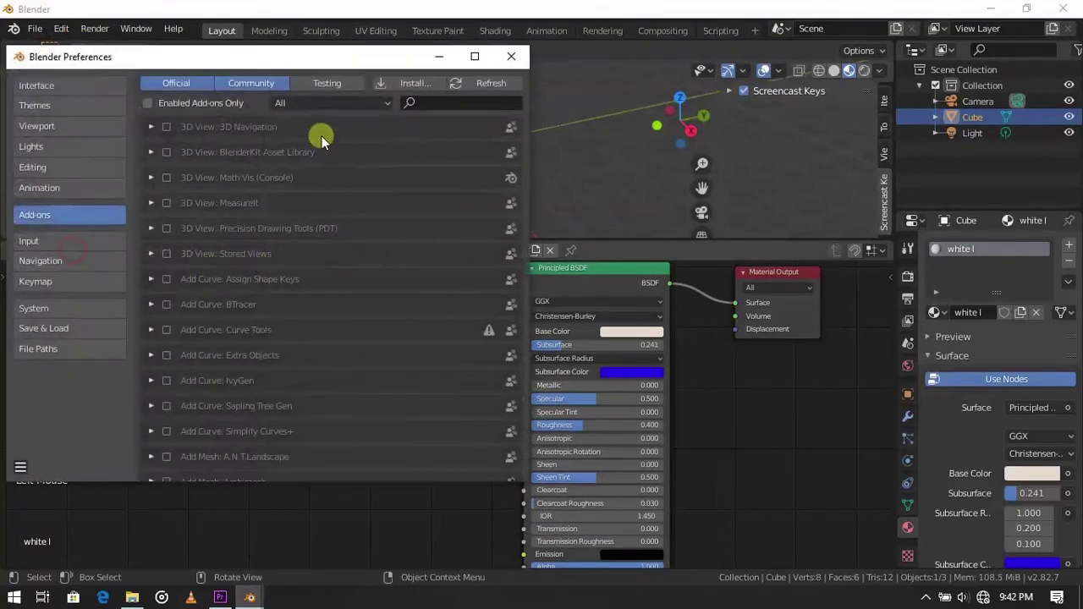
pyautogui.click(479, 103)
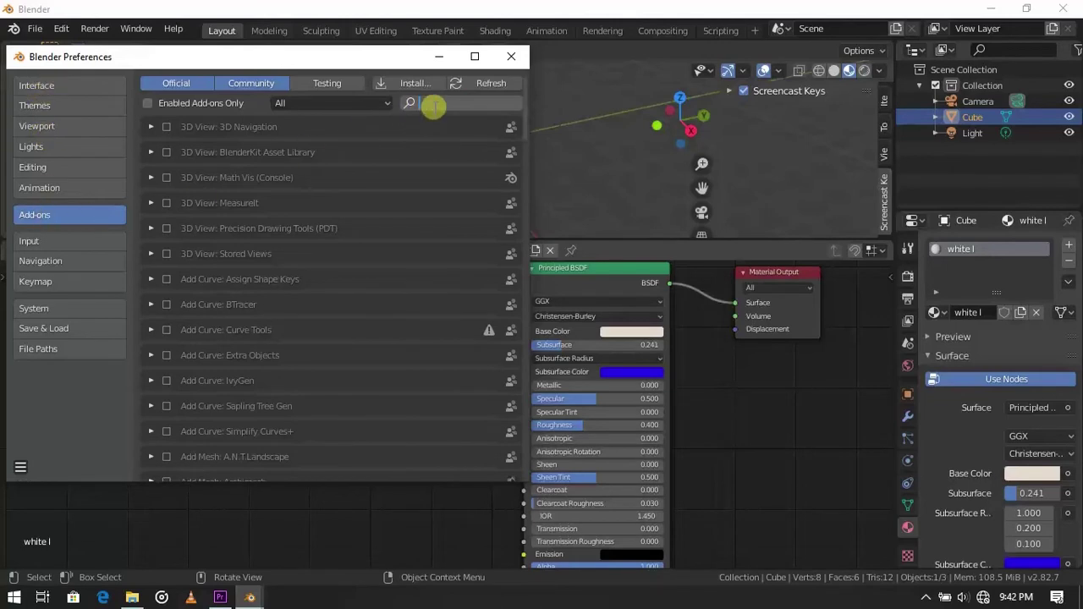
pyautogui.write('node')
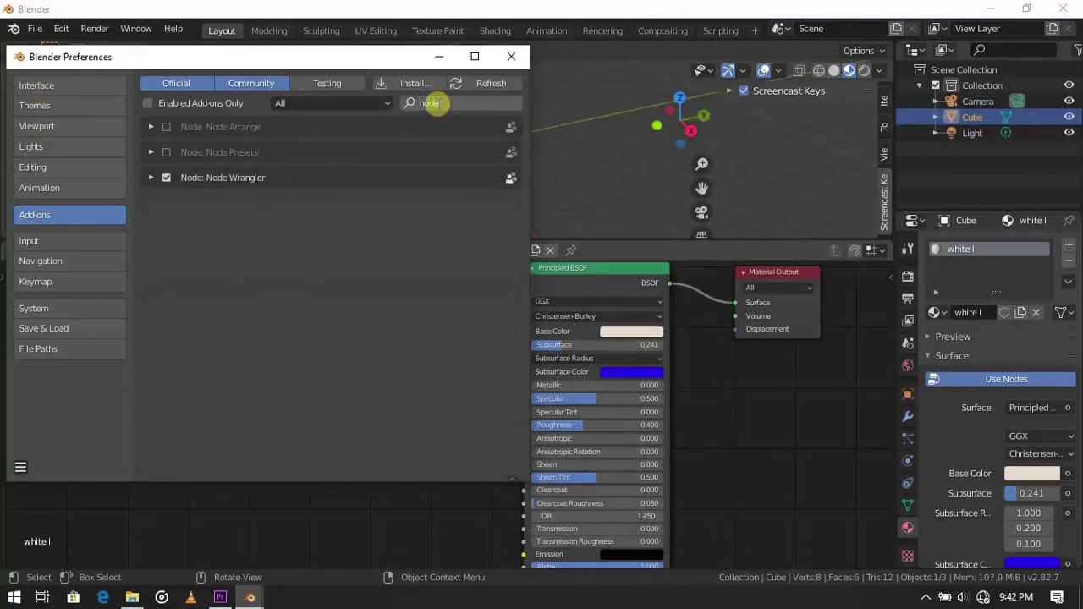
pyautogui.click(167, 178)
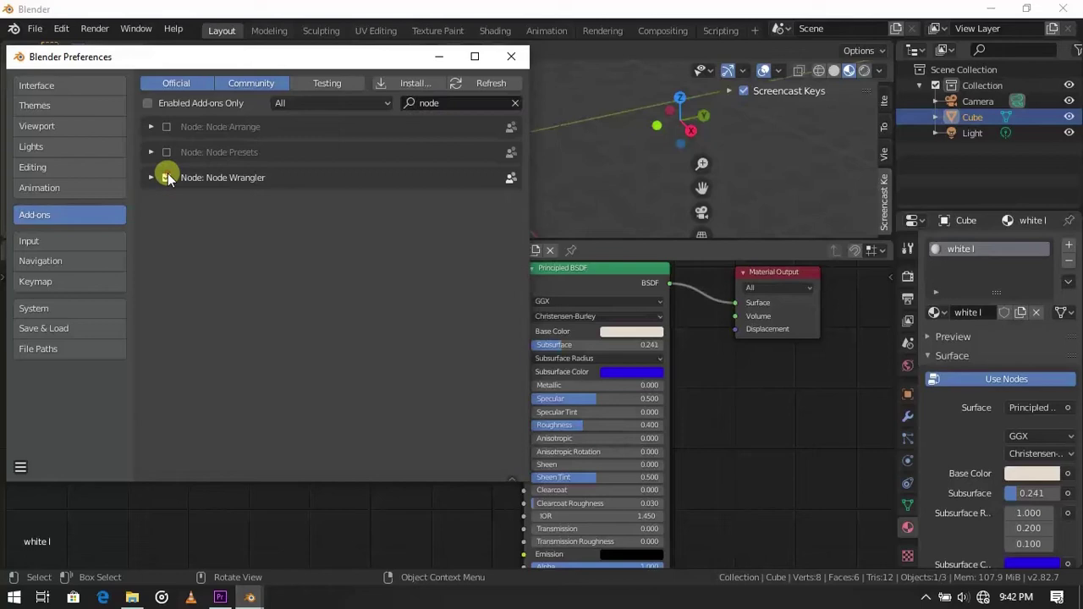
pyautogui.click(166, 178)
pyautogui.click(167, 177)
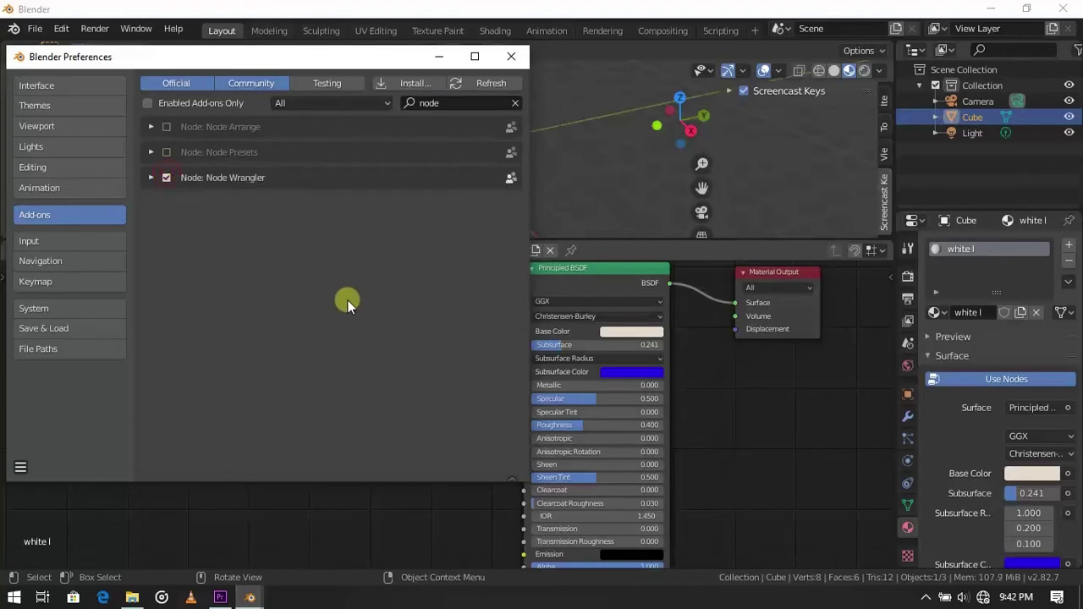
pyautogui.click(512, 472)
pyautogui.click(462, 430)
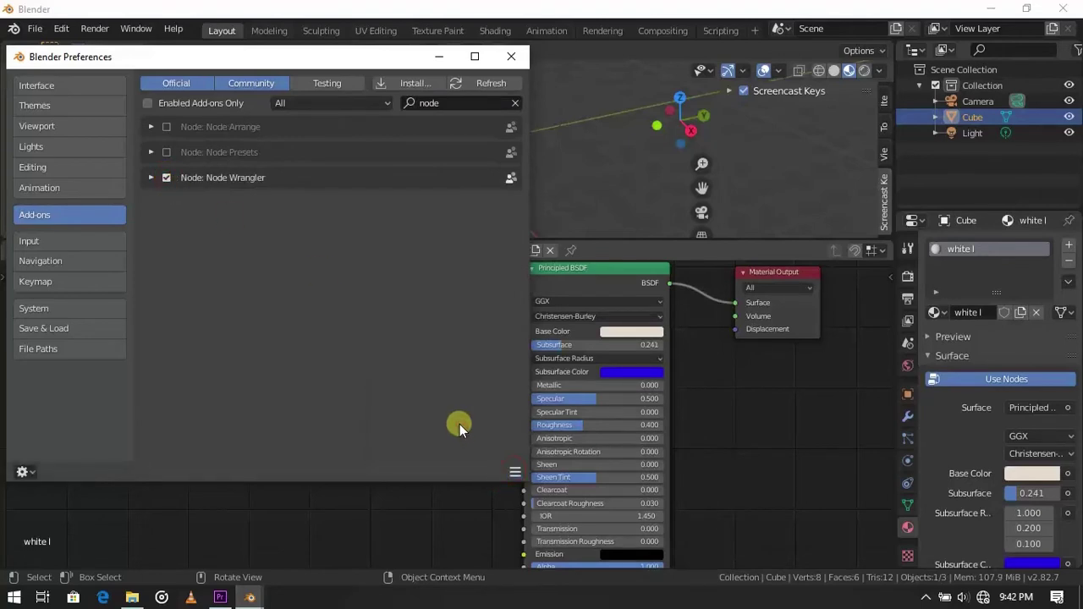
# Cut the Principled BSDF link, then reconnect BSDF to the Material Output's Surface input
pyautogui.click(512, 57)
pyautogui.click(392, 437)
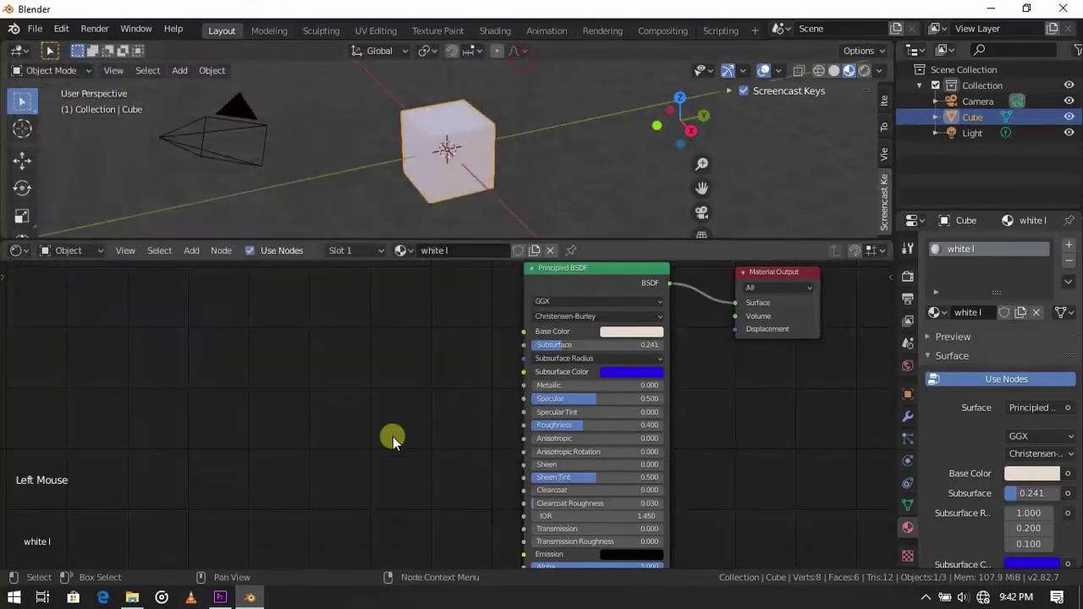
pyautogui.moveTo(391, 437); pyautogui.dragTo(475, 331, button='middle')
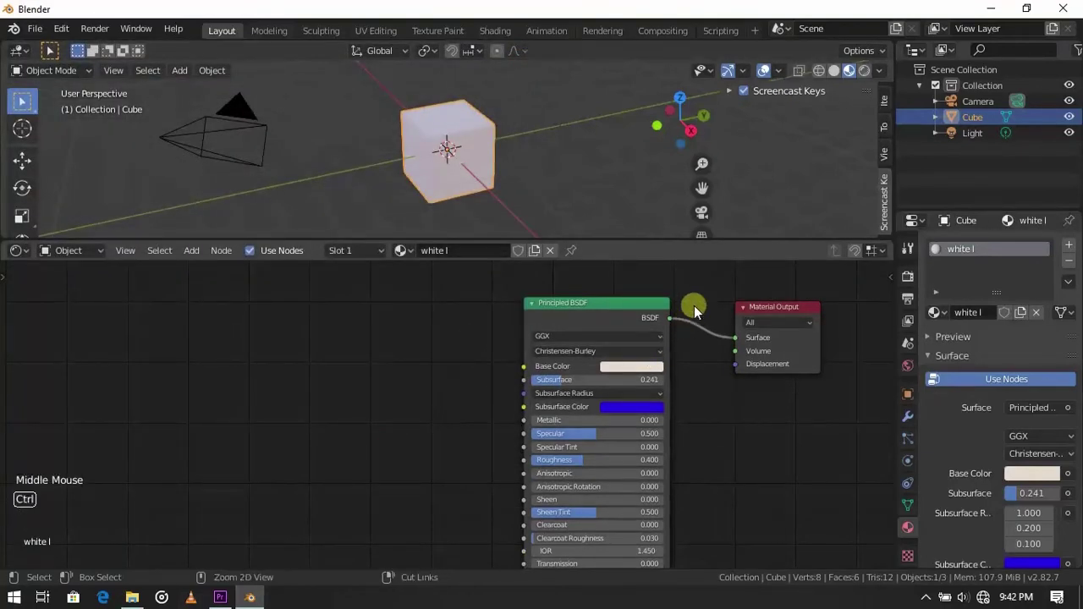
pyautogui.keyDown('ctrl'); pyautogui.moveTo(695, 302); pyautogui.dragTo(689, 378, button='right'); pyautogui.keyUp('ctrl')
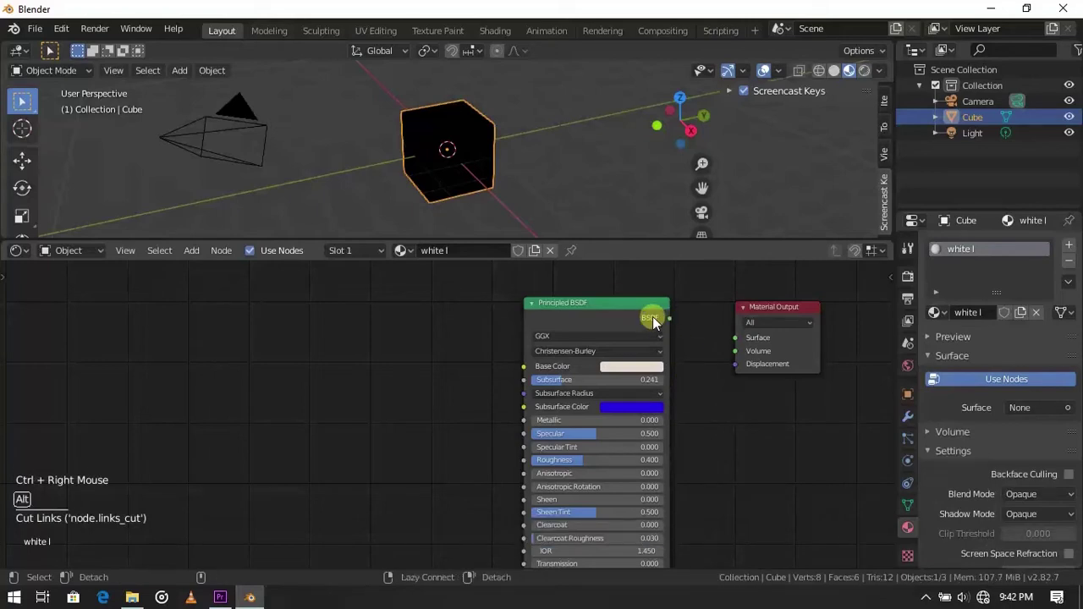
pyautogui.keyDown('alt'); pyautogui.moveTo(652, 317); pyautogui.dragTo(804, 355, button='right'); pyautogui.keyUp('alt')
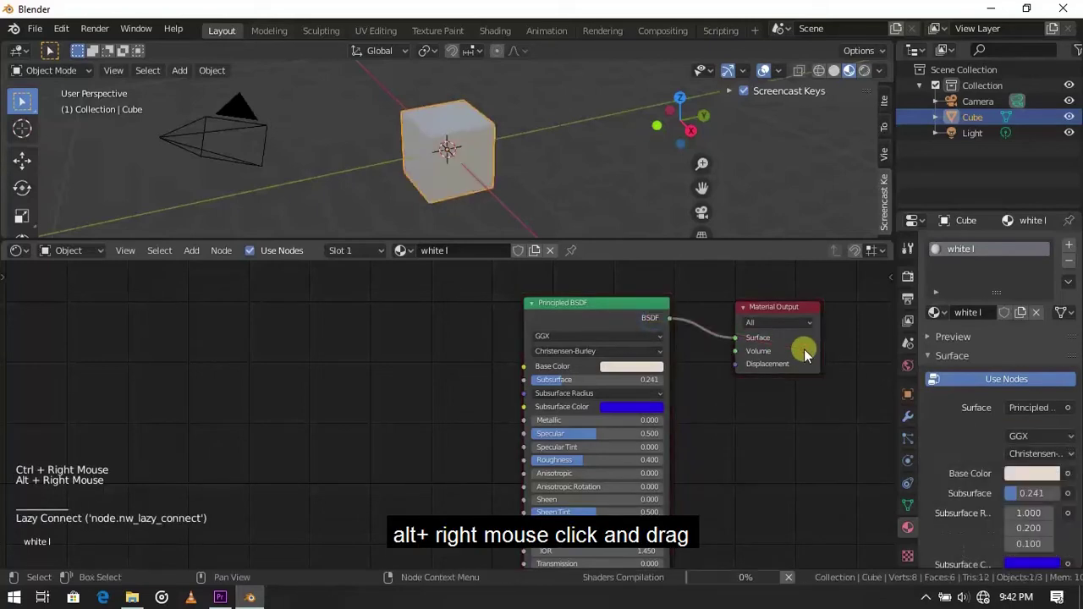
pyautogui.click(771, 380)
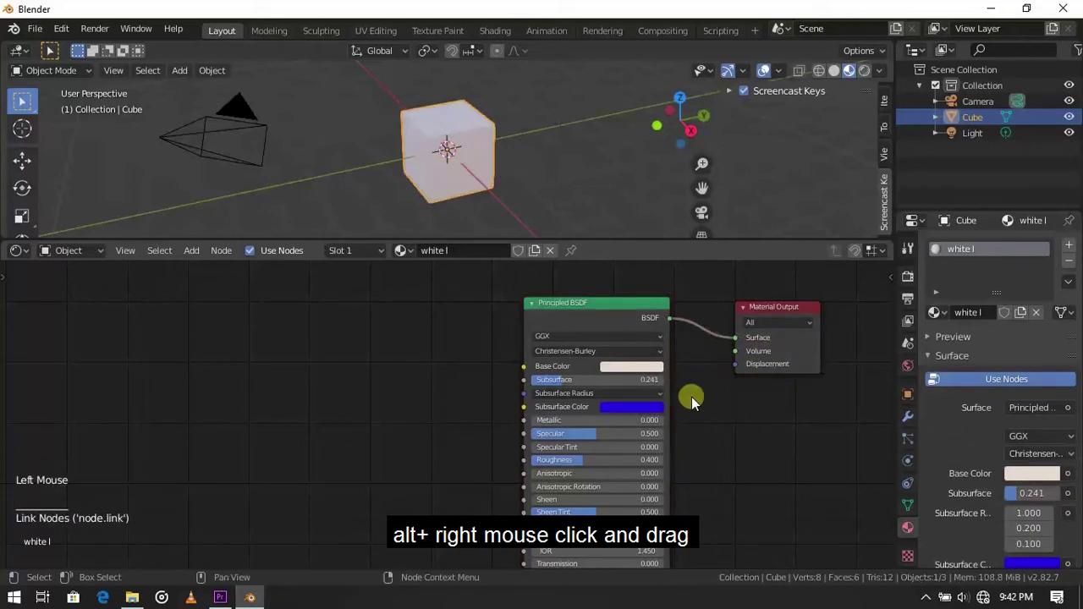
# Add an Image Texture node and a Noise Texture node below it, left of the shader
pyautogui.hotkey('shift', 'a')
pyautogui.click(380, 400)
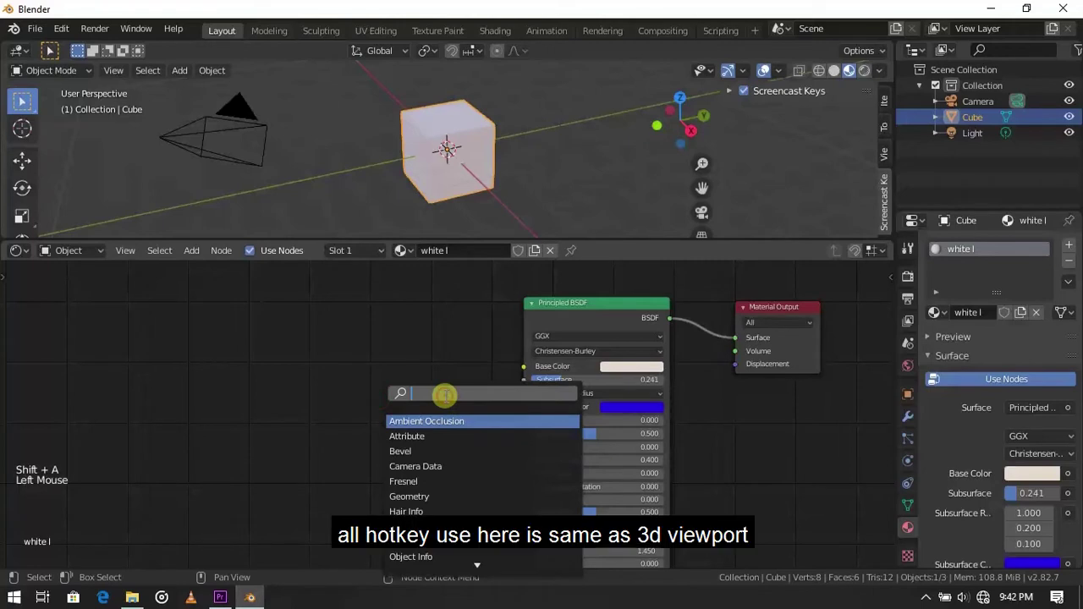
pyautogui.write('ima')
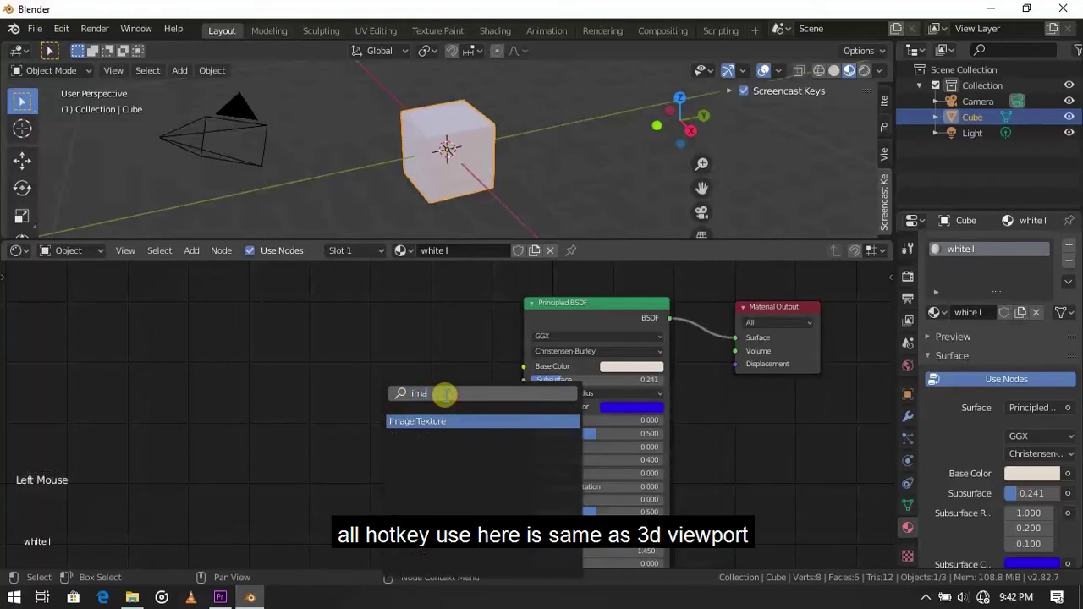
pyautogui.click(442, 421)
pyautogui.click(376, 458)
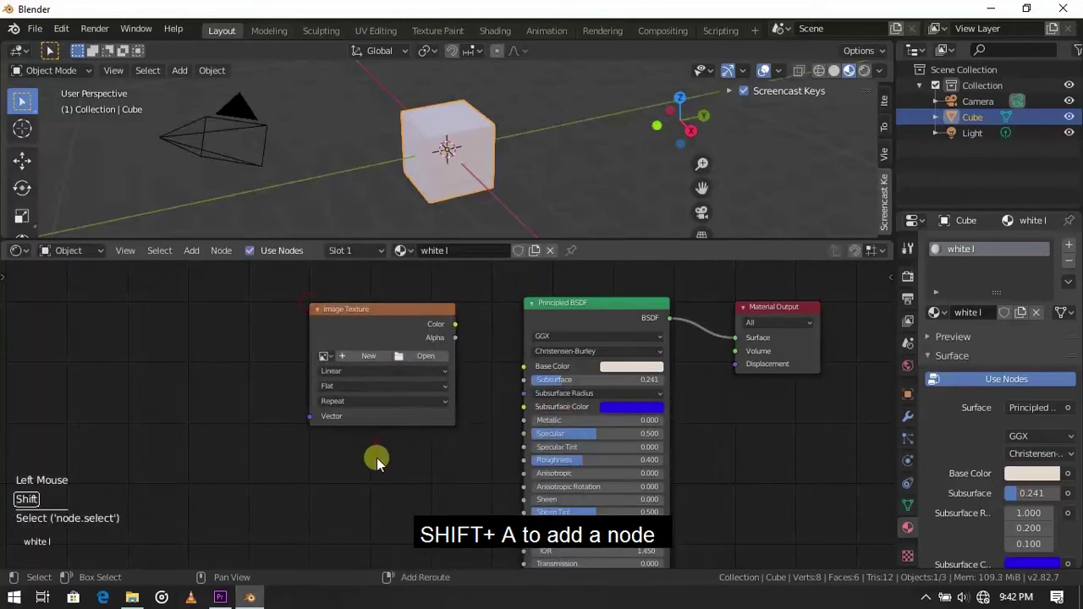
pyautogui.hotkey('shift', 'a')
pyautogui.click(368, 405)
pyautogui.write('n')
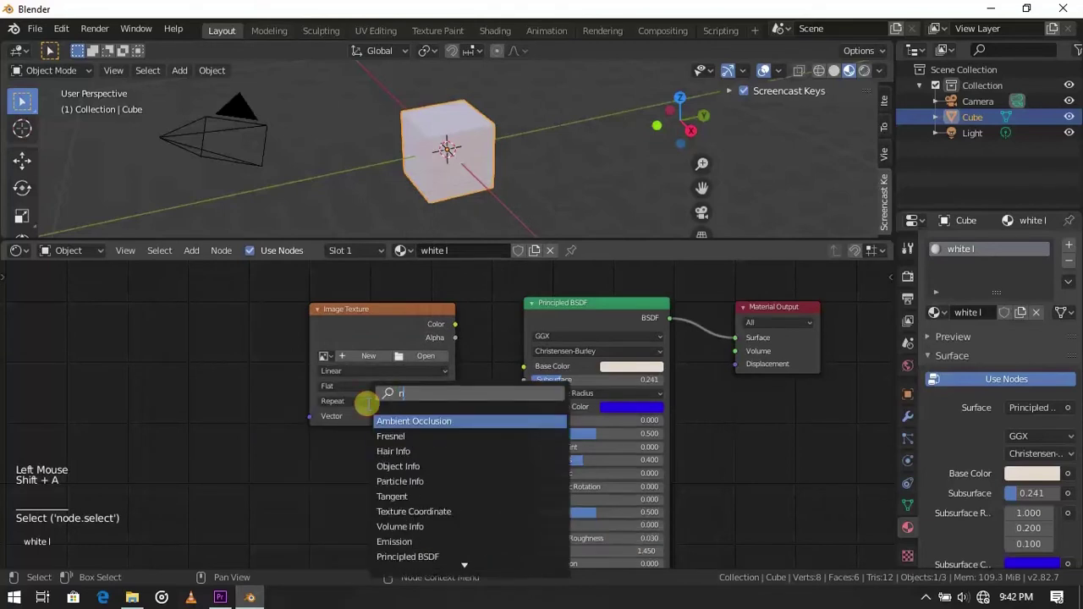
pyautogui.write('oi')
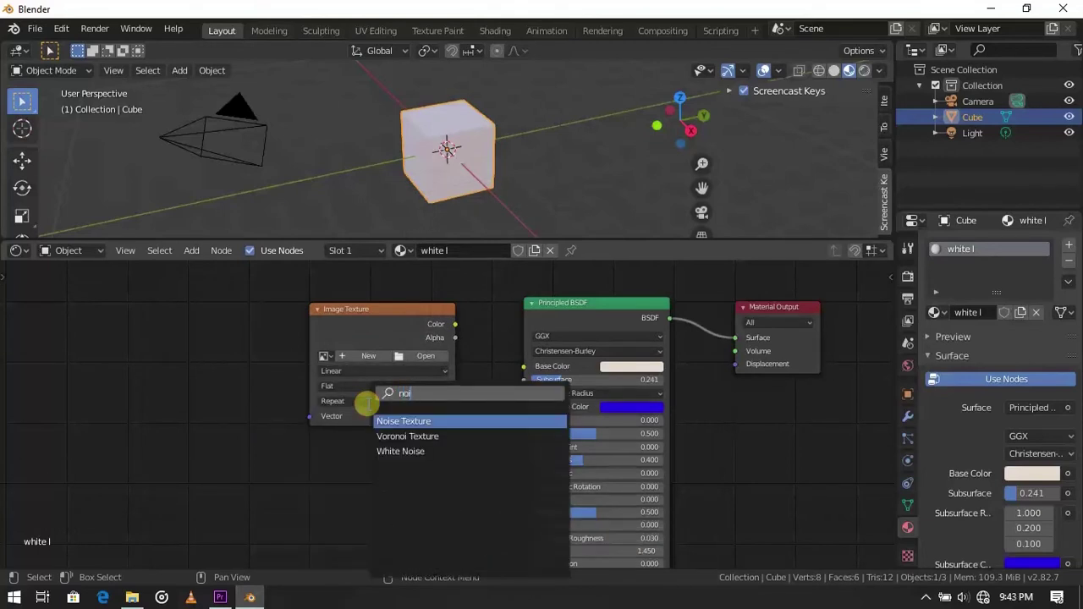
pyautogui.click(386, 423)
pyautogui.click(359, 431)
# Mix the Noise and Image Texture outputs through a Mix node and move the nodes left
pyautogui.scroll(-4, 517, 452)
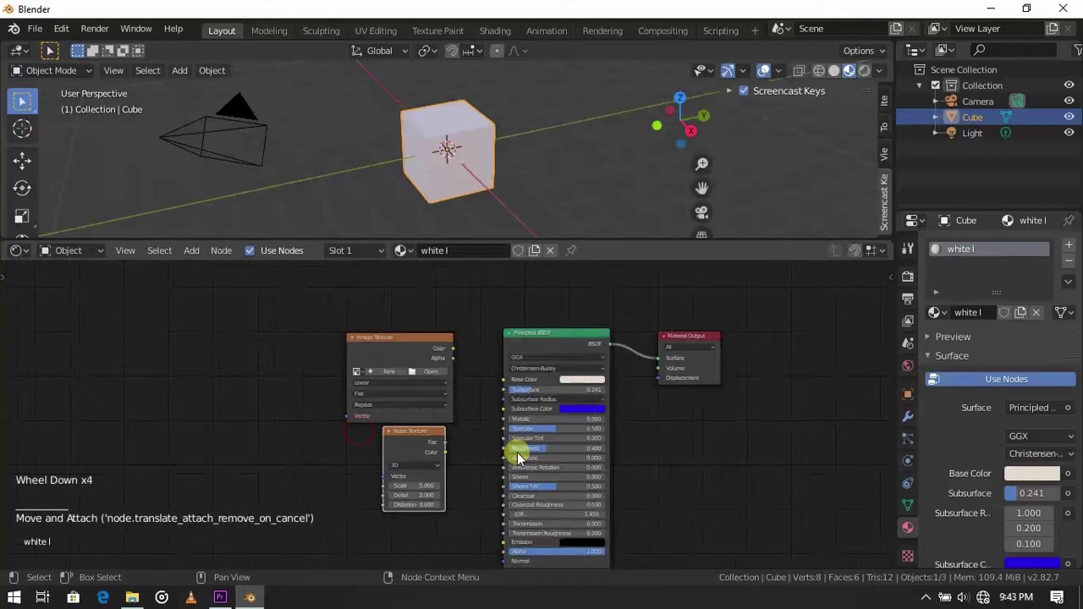
pyautogui.moveTo(383, 451); pyautogui.dragTo(378, 394, button='middle')
pyautogui.keyDown('ctrl'); pyautogui.keyDown('shift'); pyautogui.moveTo(380, 391); pyautogui.dragTo(393, 337, button='right'); pyautogui.keyUp('shift'); pyautogui.keyUp('ctrl')
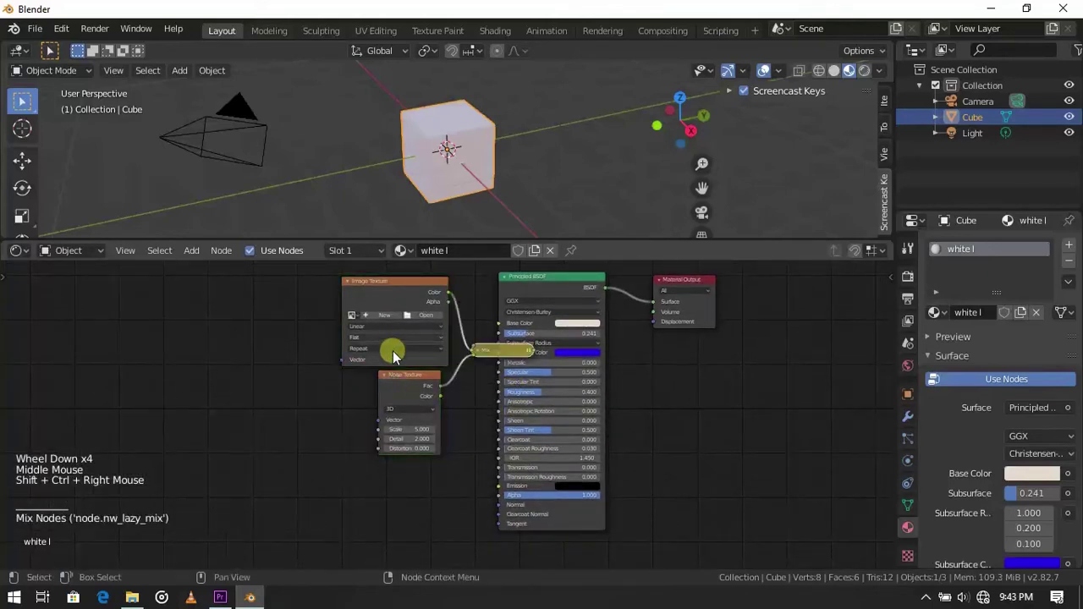
pyautogui.moveTo(490, 368); pyautogui.dragTo(339, 364, button='middle')
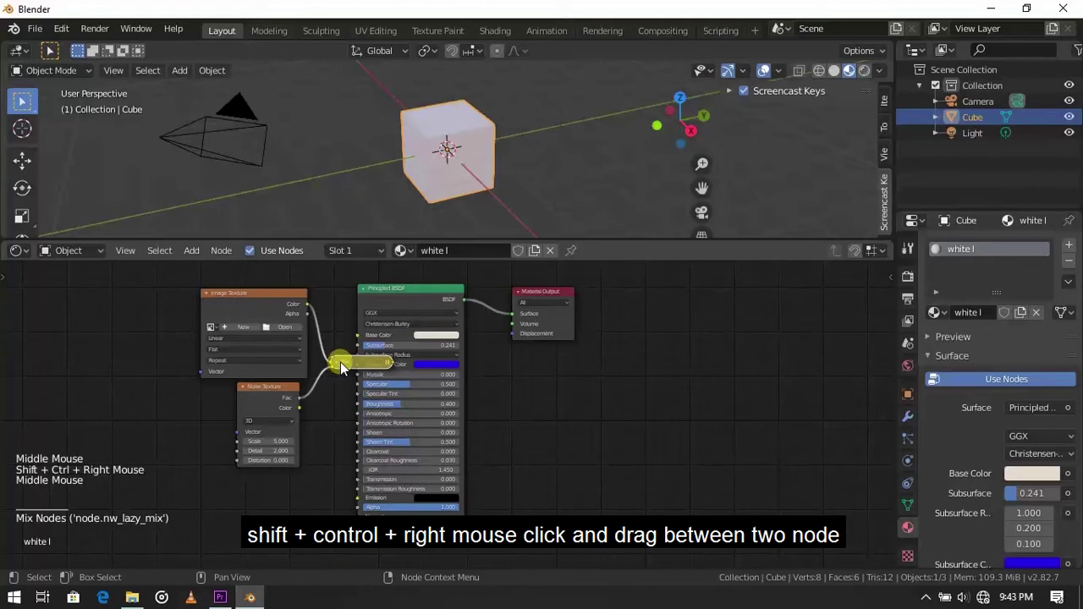
pyautogui.moveTo(340, 277); pyautogui.dragTo(147, 372)
pyautogui.click(229, 389)
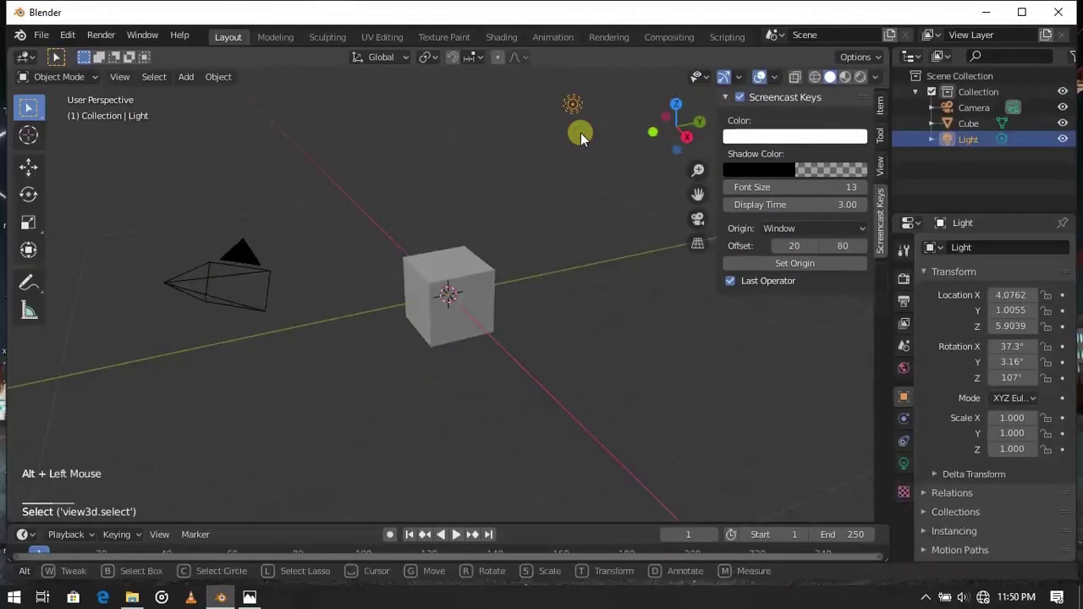
# Delete the default cube, camera and light, then switch to top view
pyautogui.keyDown('shift'); pyautogui.click(446, 294); pyautogui.keyUp('shift')
pyautogui.keyDown('shift'); pyautogui.click(188, 282); pyautogui.keyUp('shift')
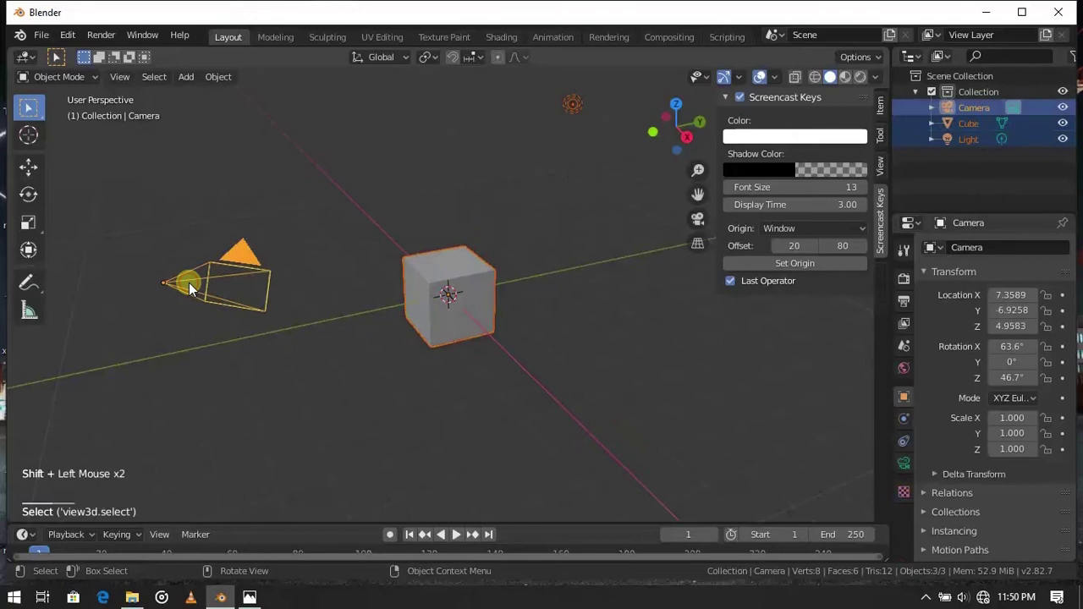
pyautogui.press('x')
pyautogui.click(189, 282)
pyautogui.press('n')
pyautogui.click(585, 410)
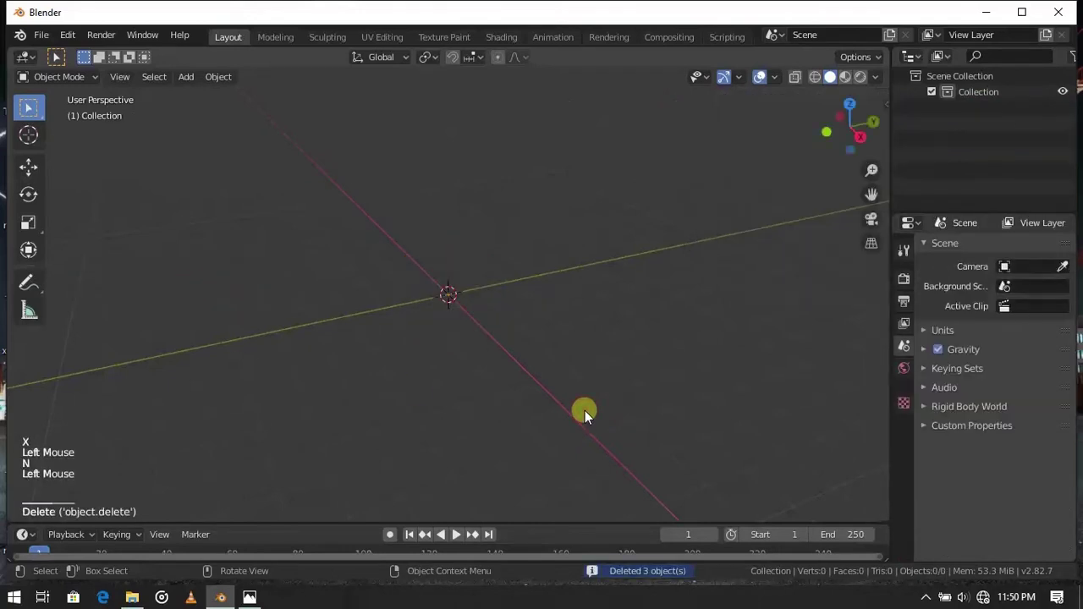
pyautogui.press('KP_7')
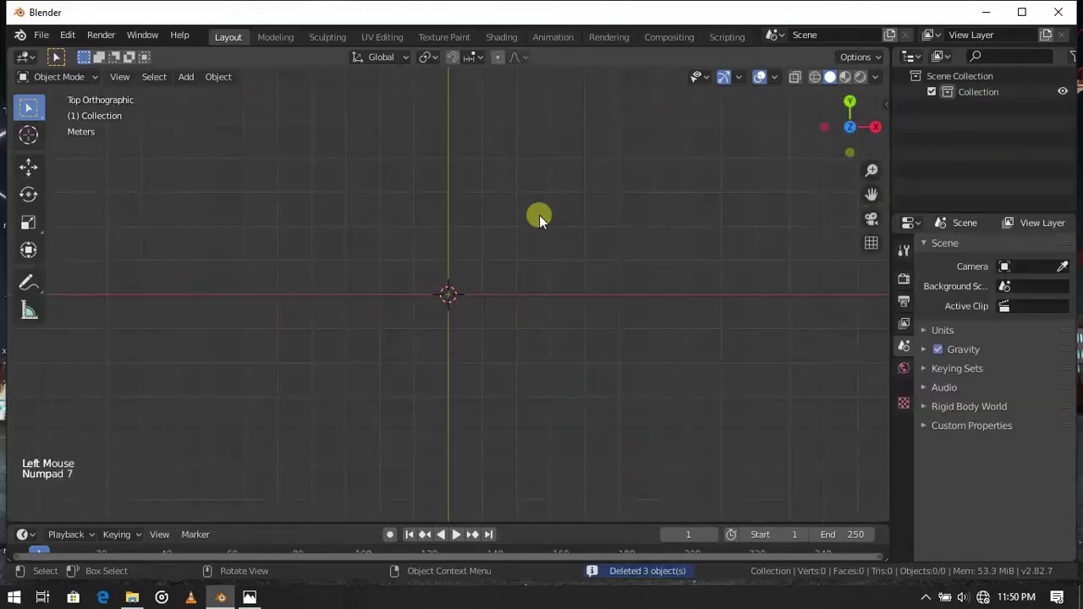
# Add a mesh plane at the origin and view it in perspective
pyautogui.hotkey('shift', 'a')
pyautogui.moveTo(508, 225)
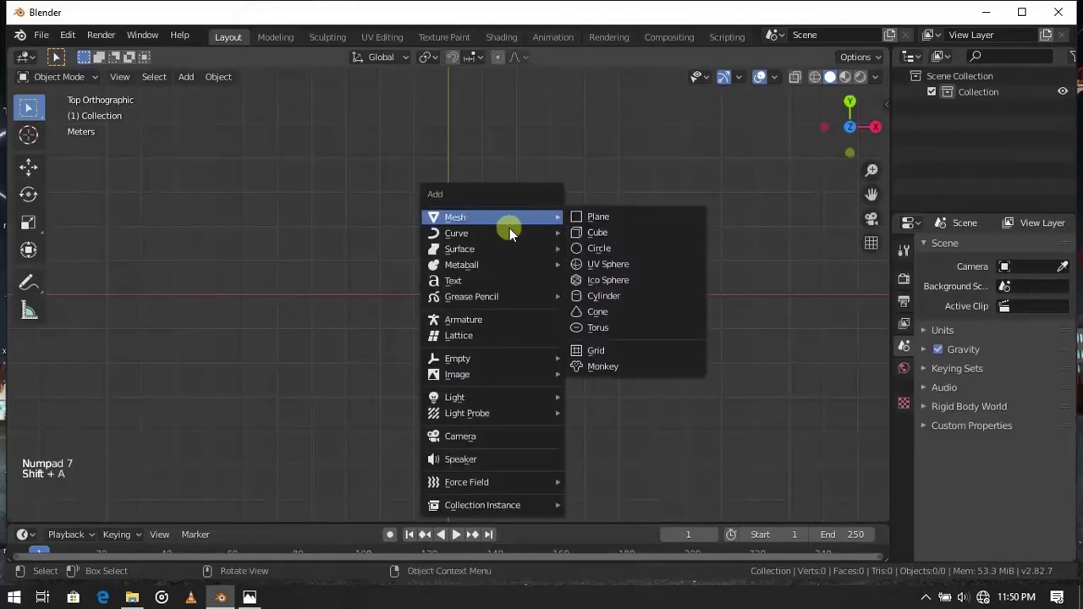
pyautogui.click(593, 215)
pyautogui.scroll(5, 457, 275)
pyautogui.moveTo(458, 275); pyautogui.dragTo(330, 355, button='middle')
# Turn the enlarged bottom area into a Shader Editor and preview the plane in Material Preview
pyautogui.click(296, 520)
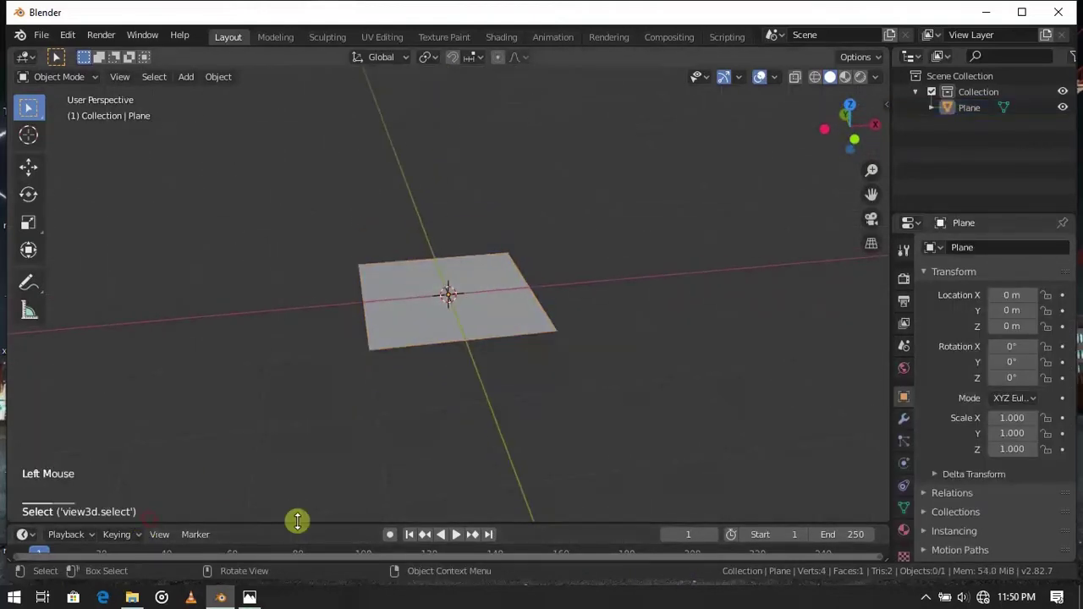
pyautogui.moveTo(299, 523); pyautogui.dragTo(309, 247)
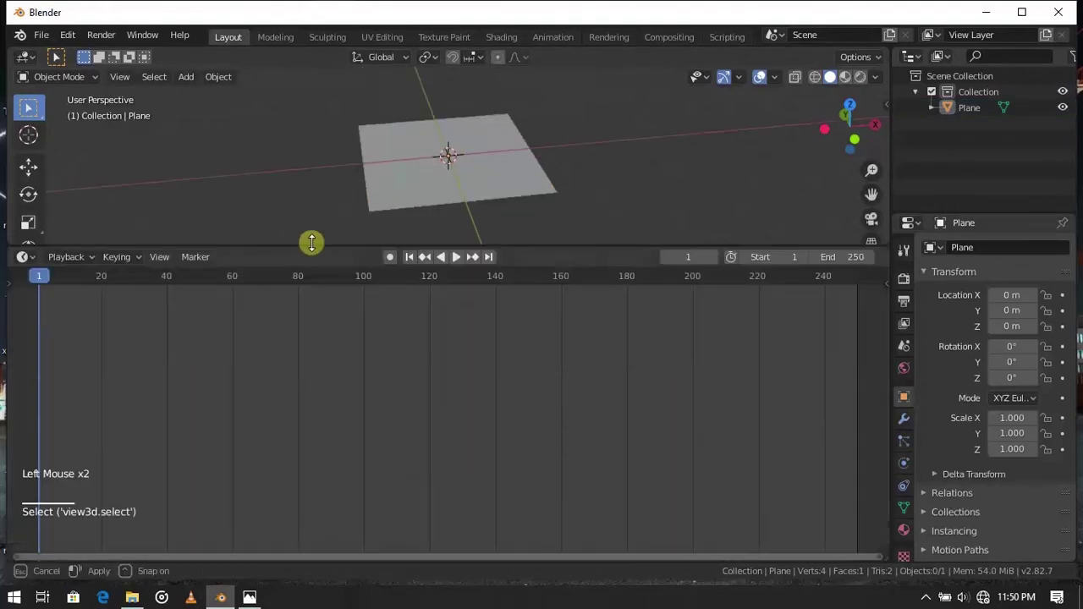
pyautogui.click(25, 258)
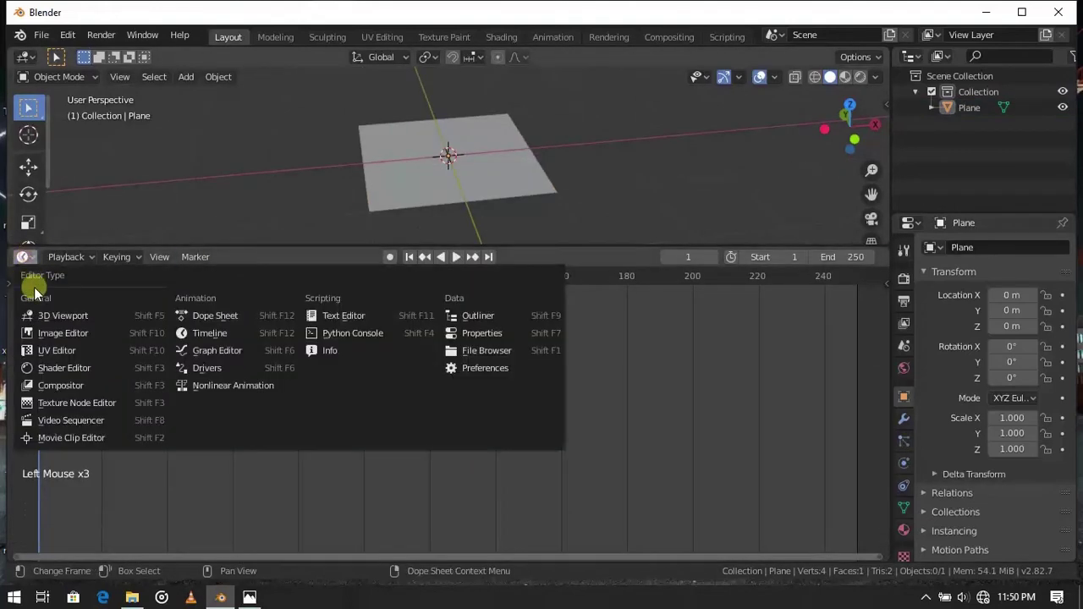
pyautogui.click(57, 365)
pyautogui.moveTo(493, 174); pyautogui.dragTo(476, 218)
pyautogui.click(845, 81)
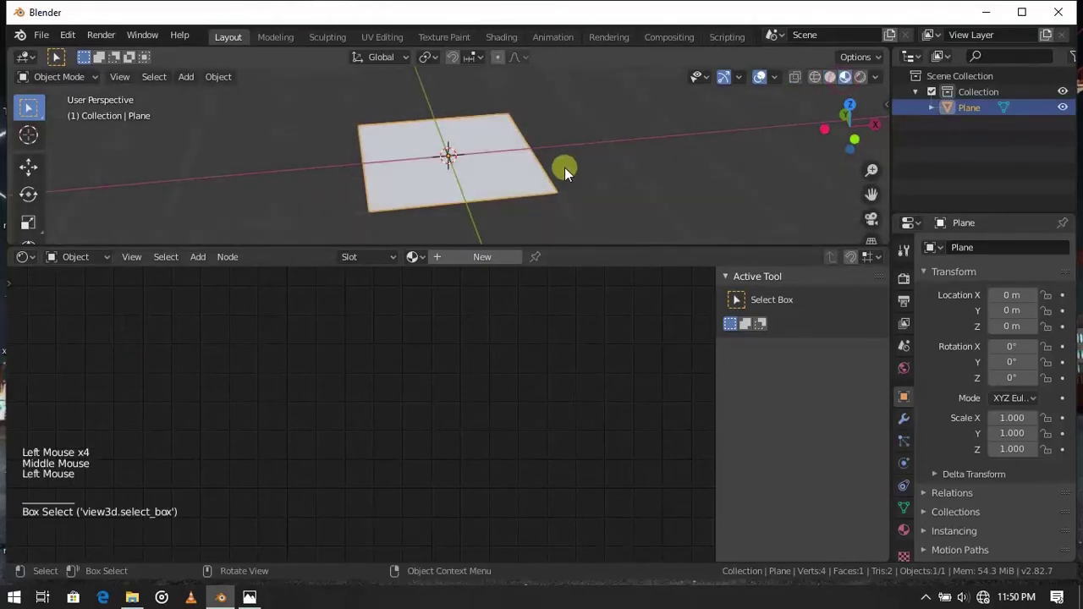
# Create a new material for the plane and arrange the Principled BSDF and Material Output nodes
pyautogui.moveTo(542, 188); pyautogui.dragTo(507, 241, button='middle')
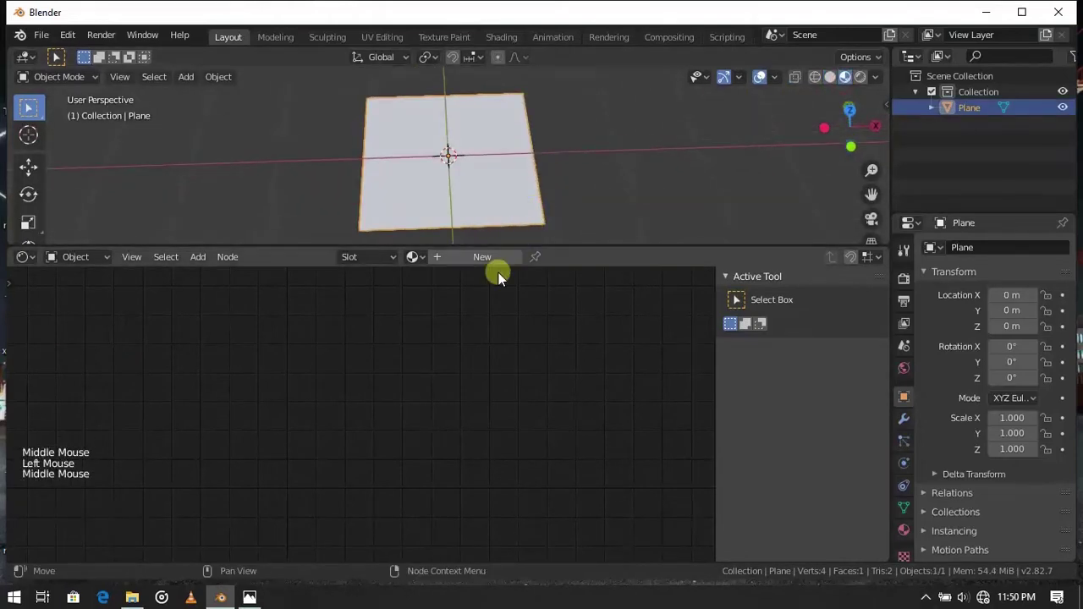
pyautogui.click(485, 259)
pyautogui.click(630, 371)
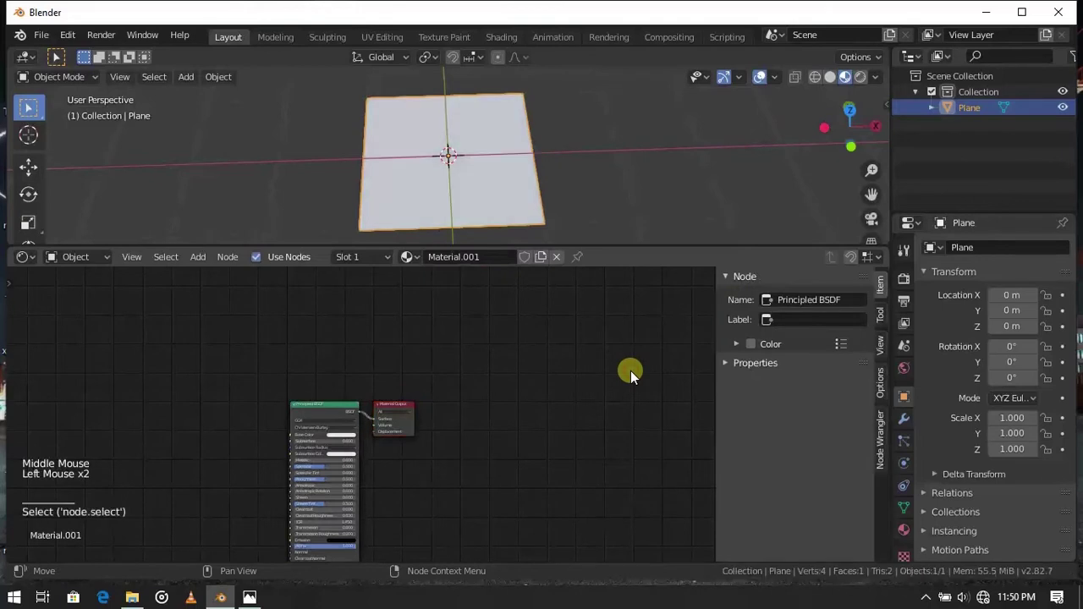
pyautogui.press('n')
pyautogui.moveTo(392, 428); pyautogui.dragTo(561, 312)
pyautogui.moveTo(480, 402); pyautogui.dragTo(660, 340)
pyautogui.click(551, 309)
# Add a Wave Texture node and connect its Fac to the Principled BSDF
pyautogui.hotkey('shift', 'a')
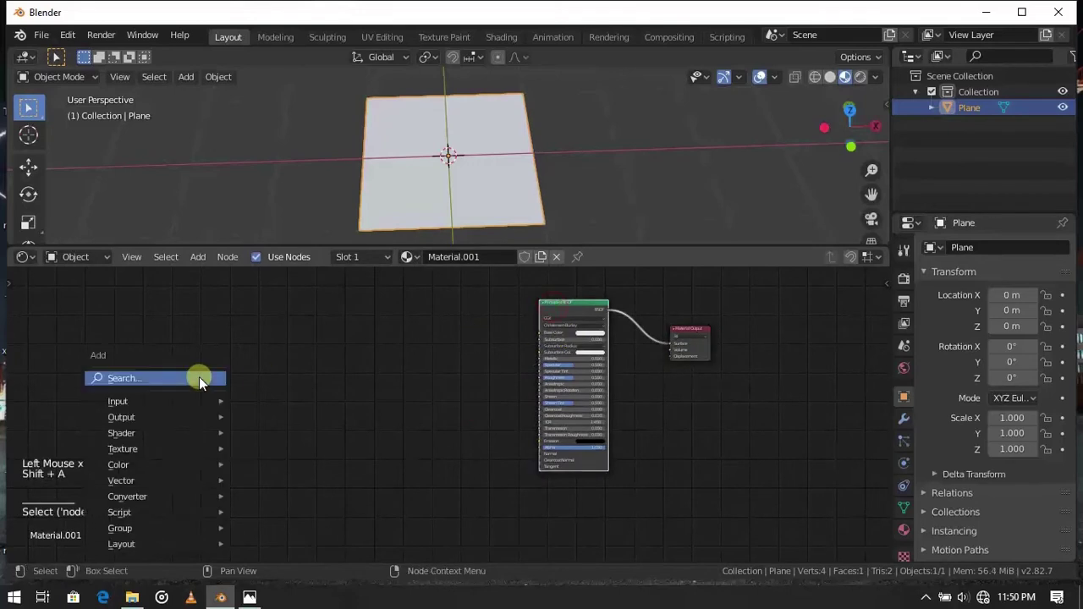
pyautogui.click(198, 376)
pyautogui.write('awa')
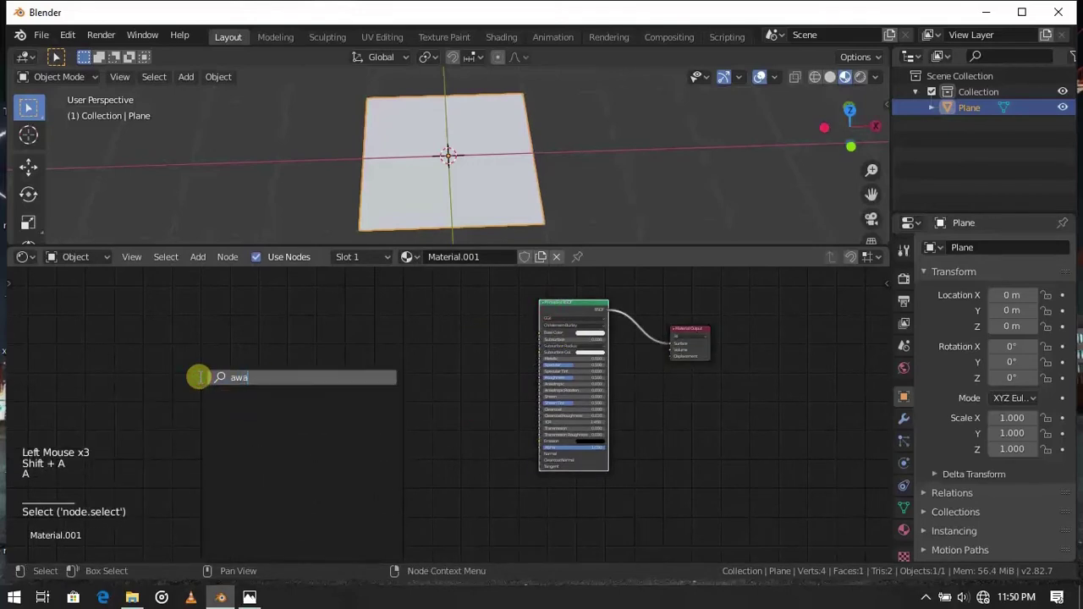
pyautogui.press('BackSpace')
pyautogui.press('BackSpace')
pyautogui.press('BackSpace')
pyautogui.write('wa')
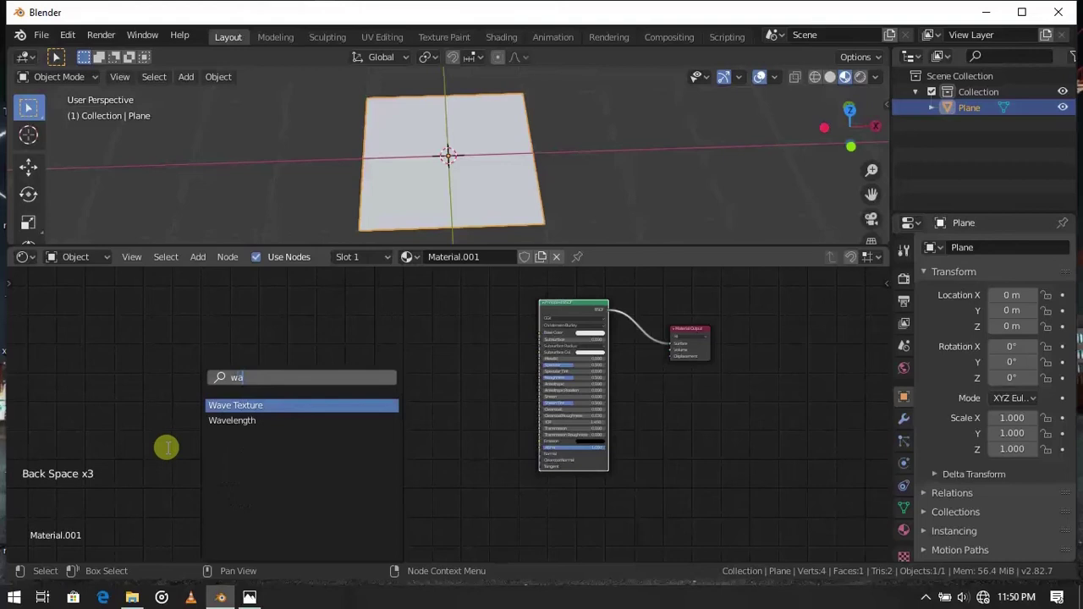
pyautogui.click(234, 404)
pyautogui.click(426, 323)
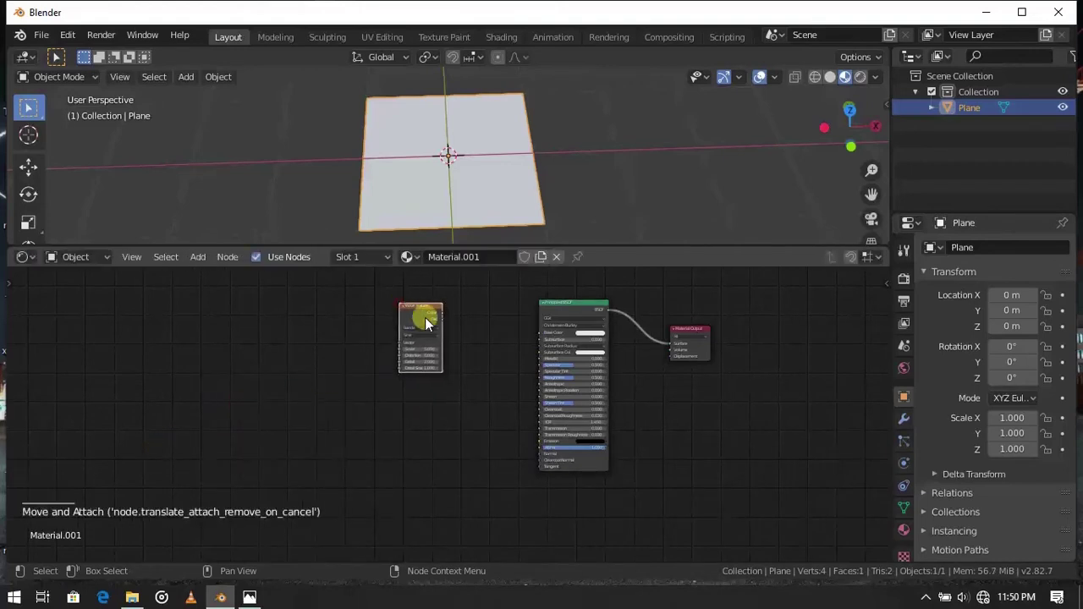
pyautogui.scroll(3, 442, 312)
pyautogui.keyDown('ctrl'); pyautogui.moveTo(442, 312); pyautogui.dragTo(379, 392, button='right'); pyautogui.keyUp('ctrl')
pyautogui.click(419, 345)
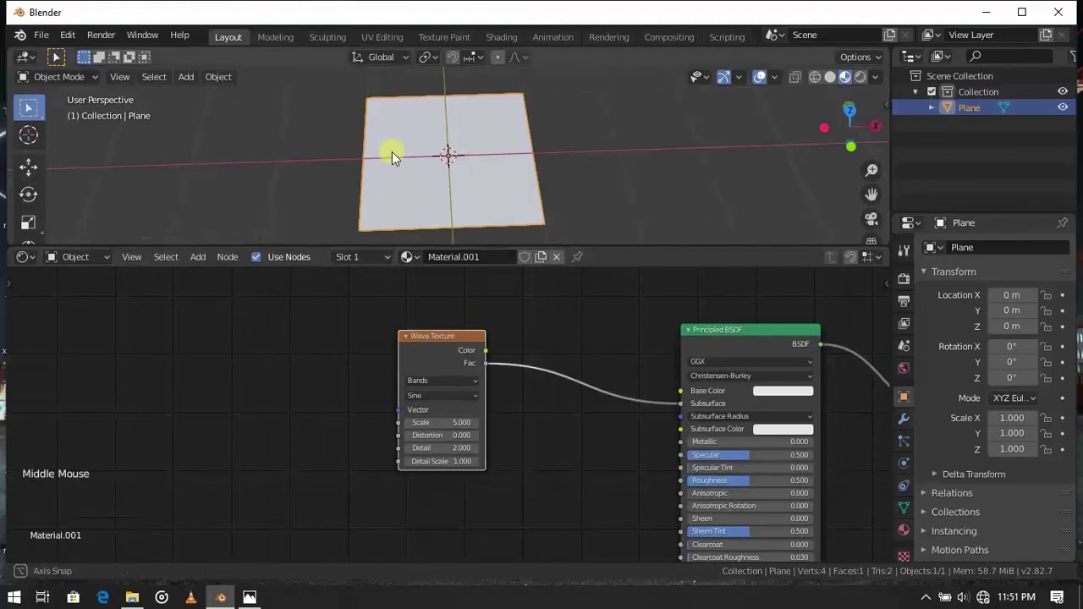
# Set the Principled BSDF Base Color to black and inspect the striped plane
pyautogui.moveTo(391, 152); pyautogui.dragTo(696, 402, button='middle')
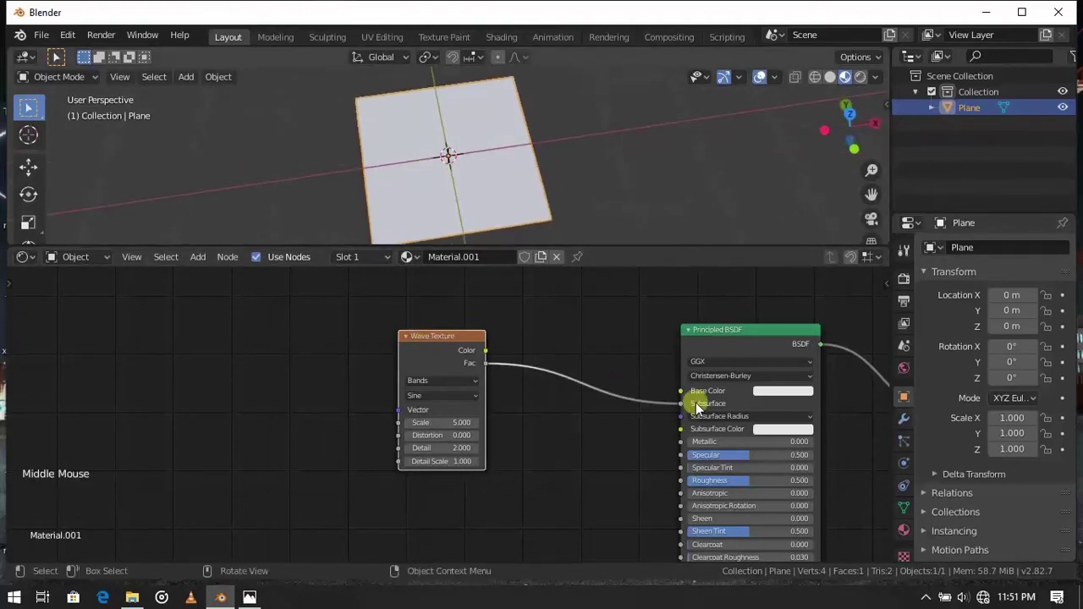
pyautogui.click(800, 392)
pyautogui.click(831, 246)
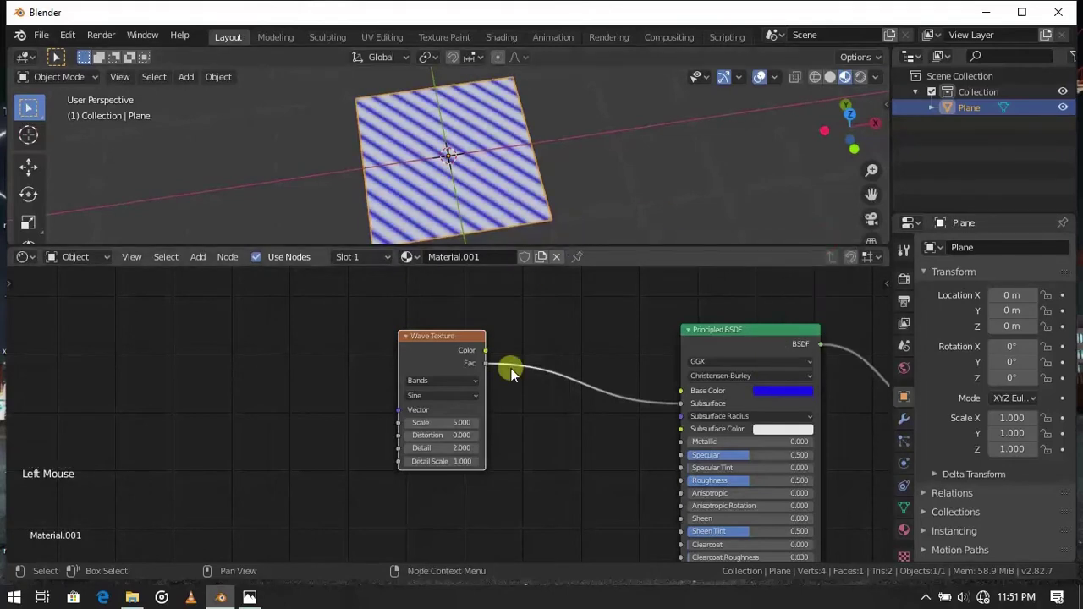
pyautogui.click(764, 391)
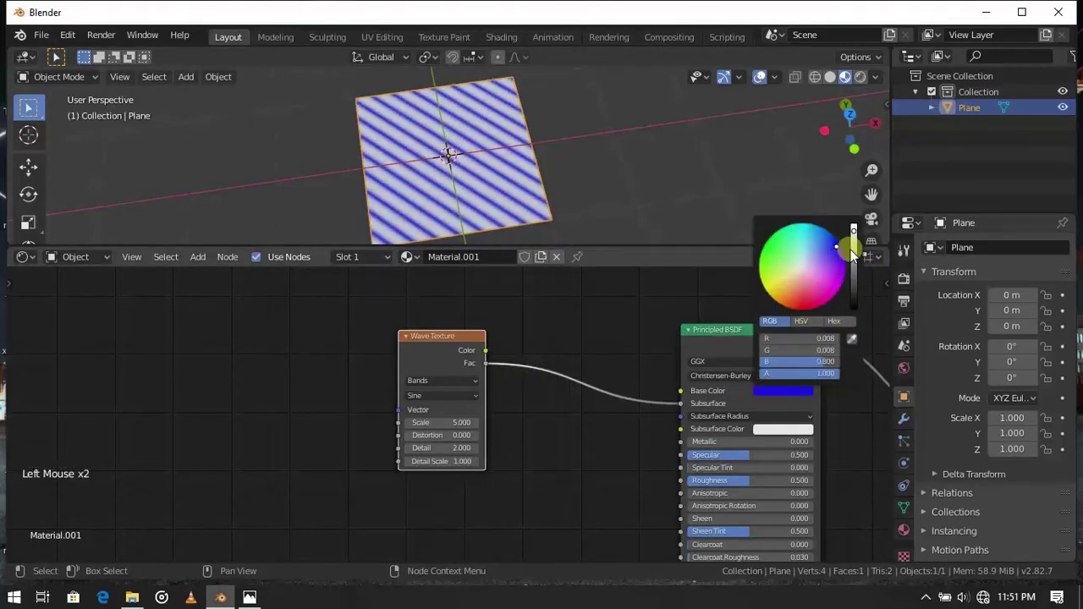
pyautogui.moveTo(851, 242); pyautogui.dragTo(850, 309)
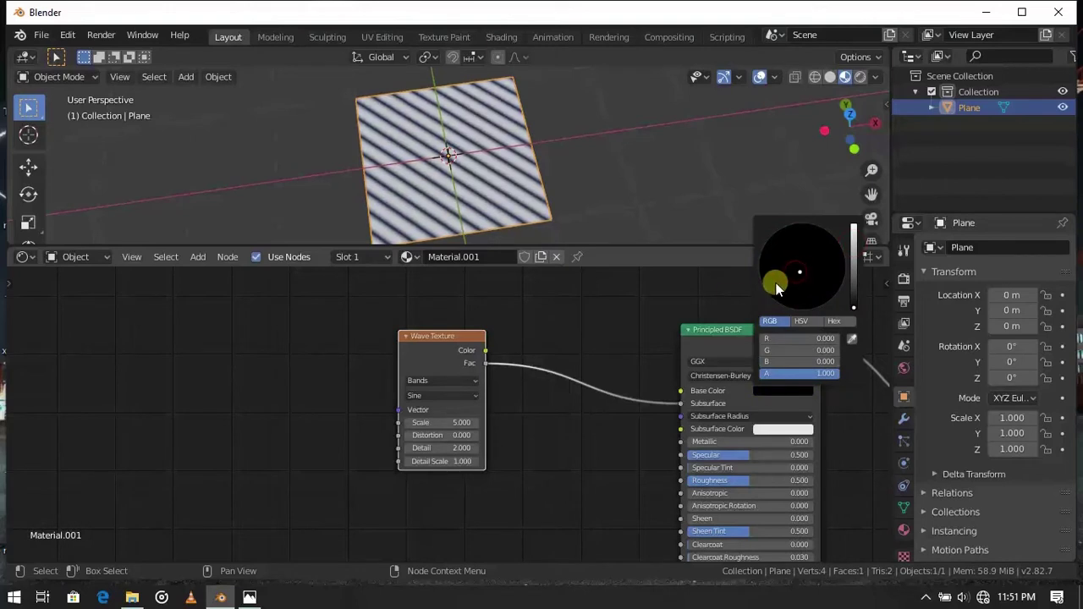
pyautogui.moveTo(570, 218); pyautogui.dragTo(545, 231, button='middle')
pyautogui.click(478, 345)
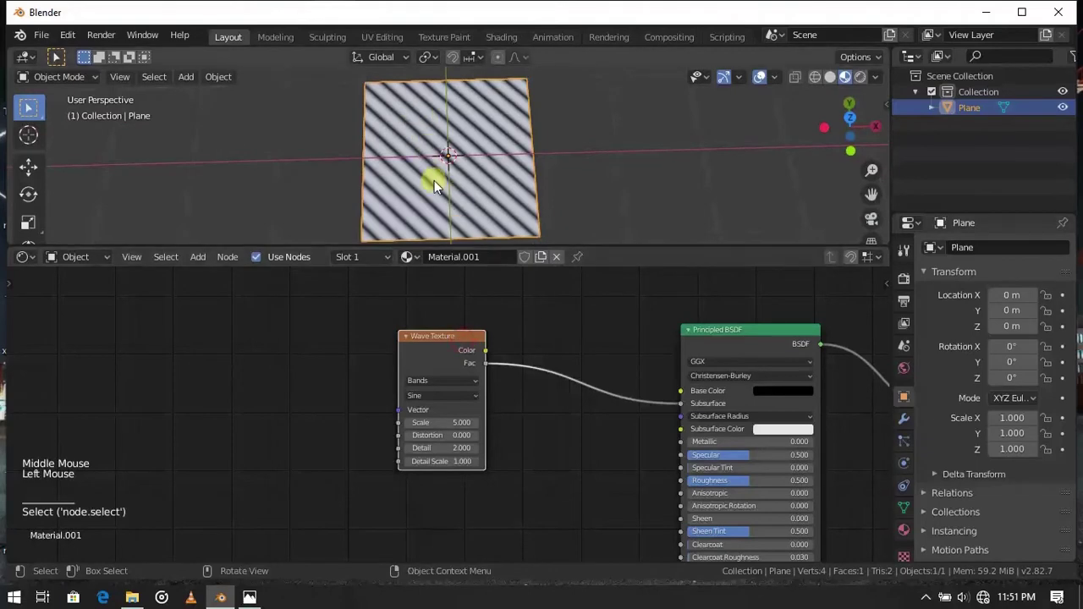
pyautogui.click(441, 345)
# Add Texture Coordinate and Mapping nodes to the Wave Texture with Ctrl+T and set Z rotation to 45
pyautogui.hotkey('ctrl', 't')
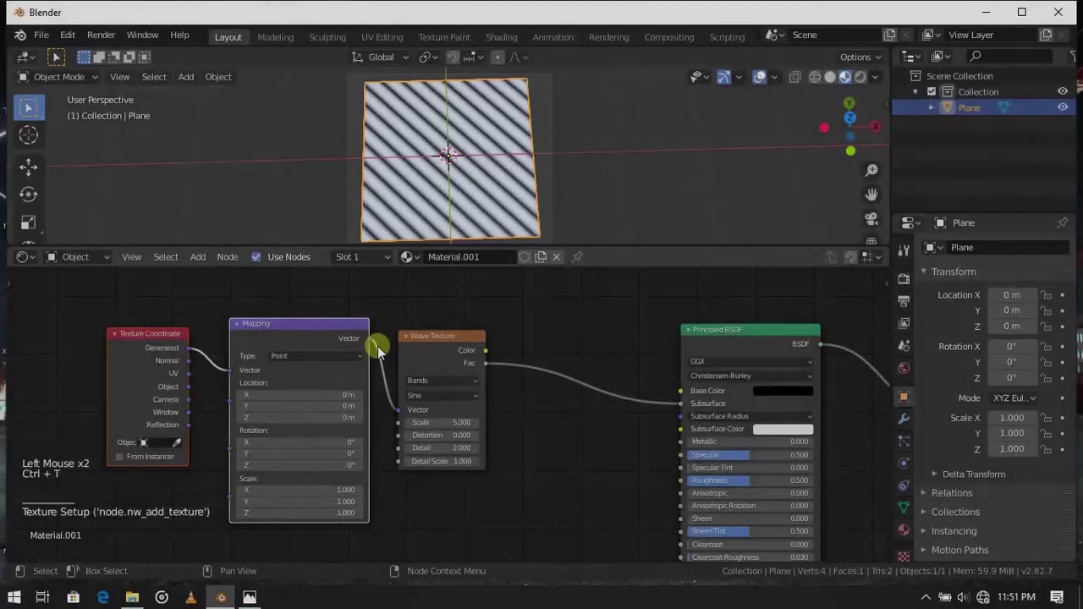
pyautogui.moveTo(378, 349); pyautogui.dragTo(458, 300, button='middle')
pyautogui.click(408, 417)
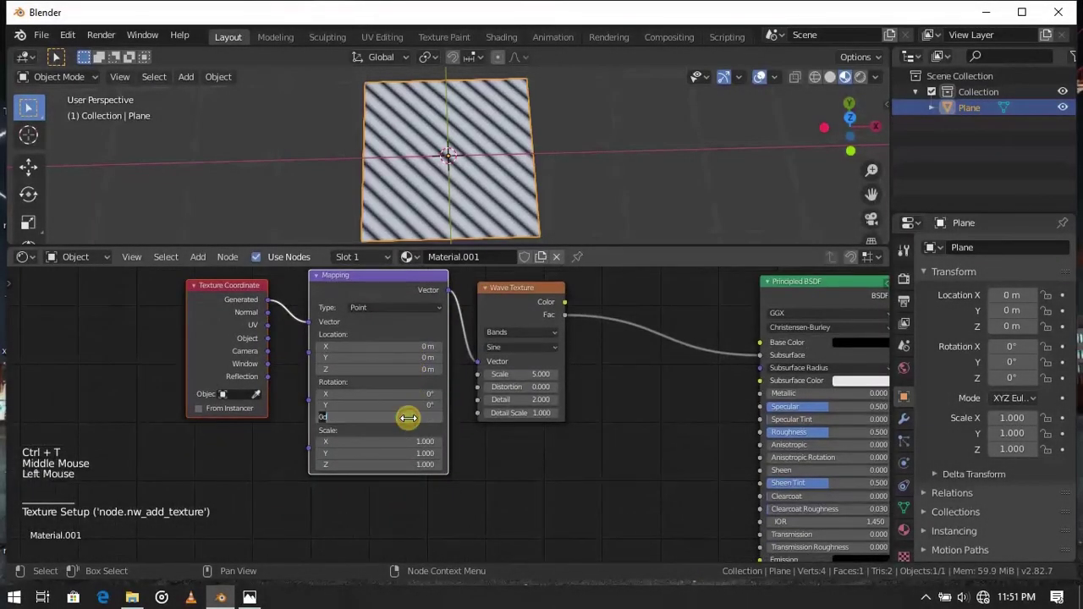
pyautogui.write('45')
pyautogui.press('Return')
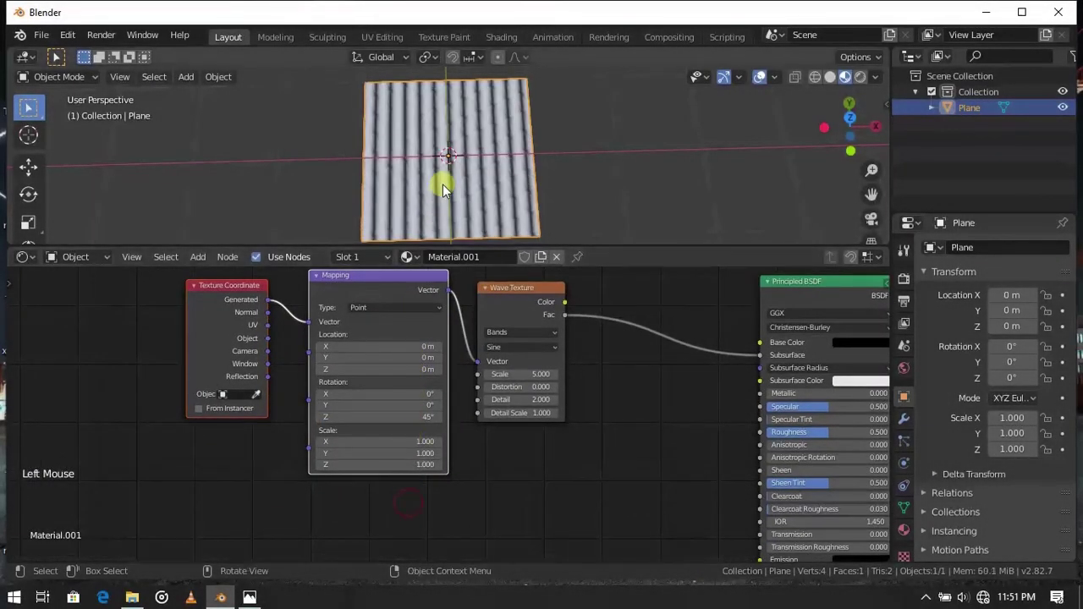
# Move the Texture Coordinate, Mapping and Wave Texture nodes to the left
pyautogui.scroll(2, 447, 161)
pyautogui.scroll(-5, 446, 162)
pyautogui.moveTo(448, 162); pyautogui.dragTo(447, 179, button='middle')
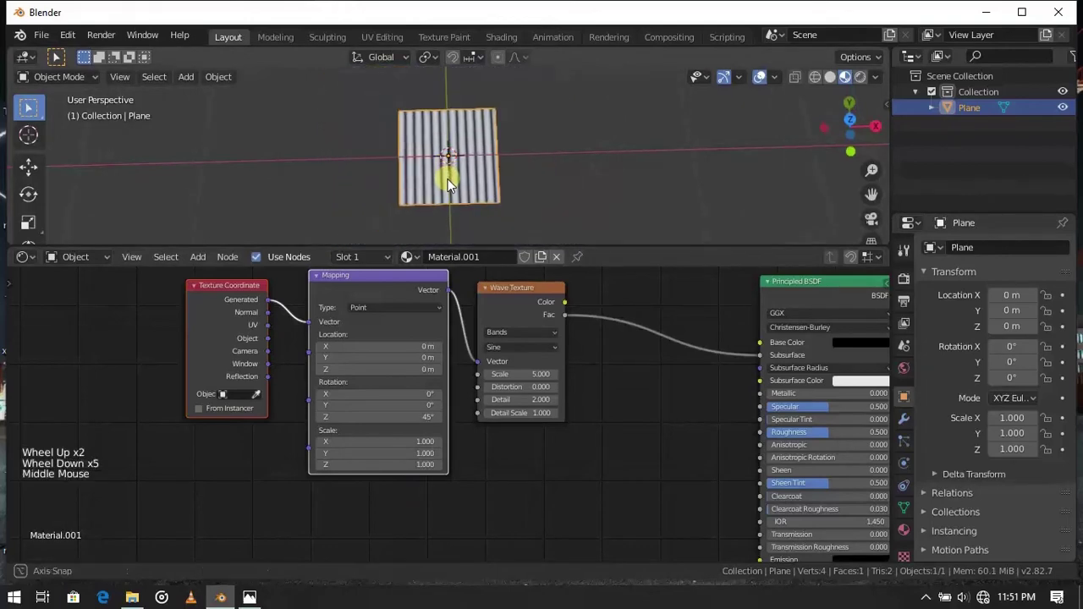
pyautogui.scroll(12, 447, 179)
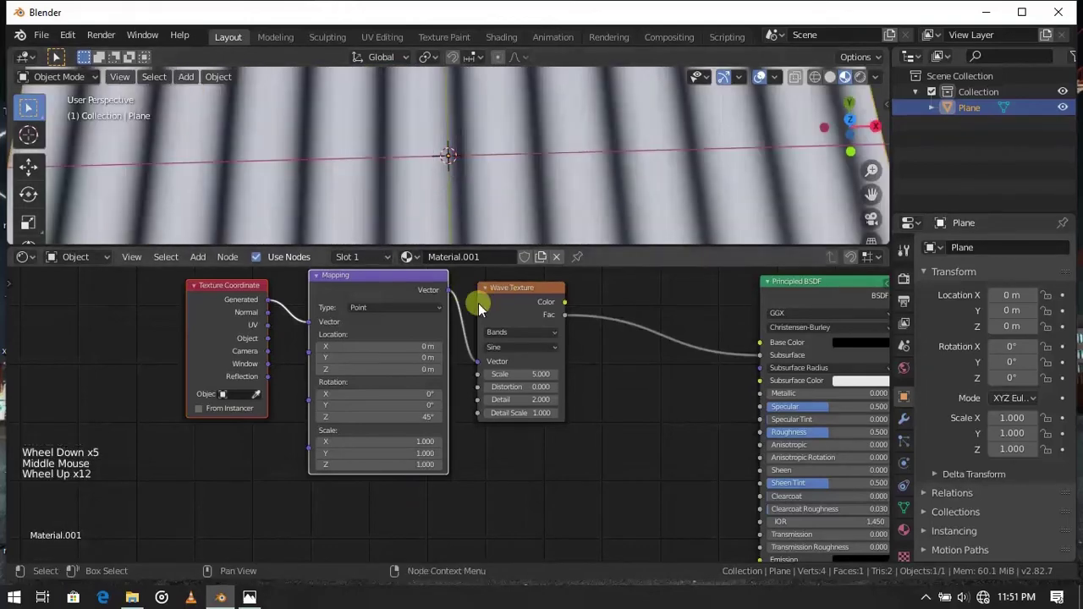
pyautogui.moveTo(620, 287); pyautogui.dragTo(307, 459)
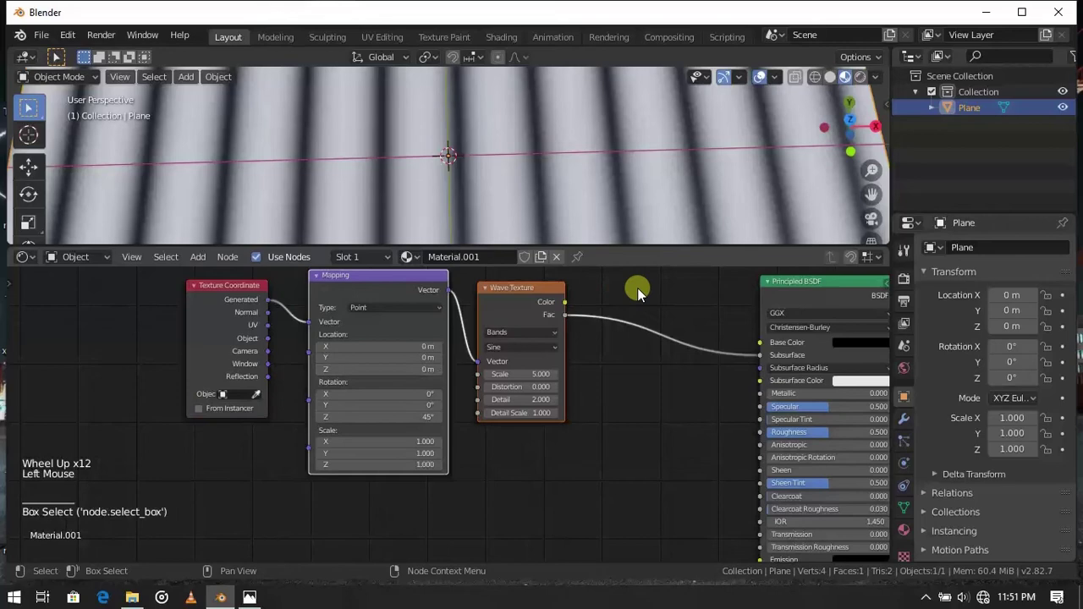
pyautogui.moveTo(637, 288); pyautogui.dragTo(213, 408)
pyautogui.moveTo(199, 334); pyautogui.dragTo(46, 317)
pyautogui.moveTo(530, 394); pyautogui.dragTo(500, 427, button='middle')
# Insert a ColorRamp node on the Wave Texture's Fac link
pyautogui.hotkey('shift', 'a')
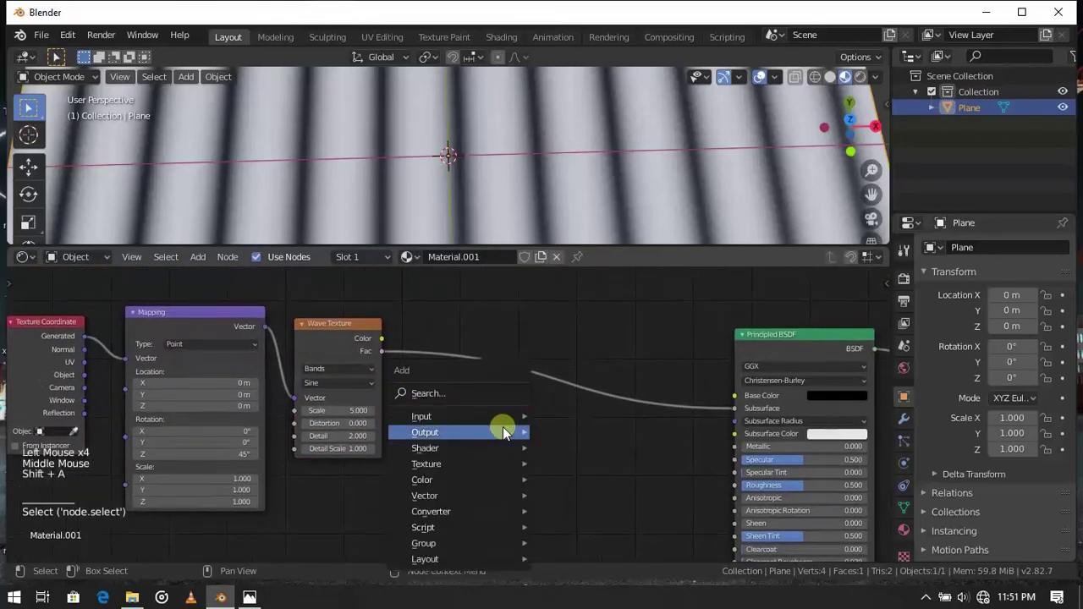
pyautogui.click(471, 391)
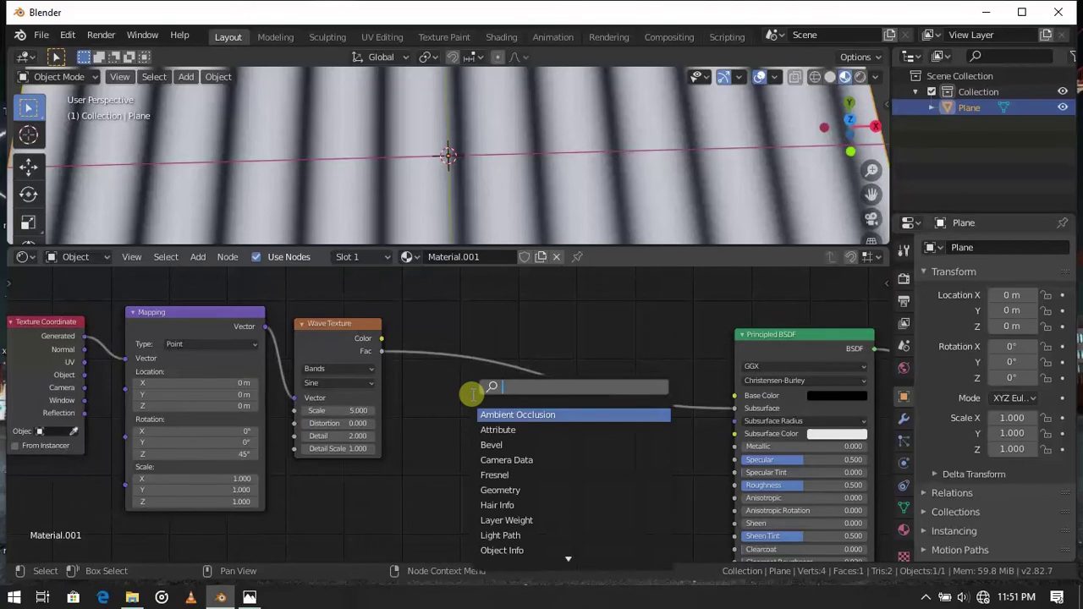
pyautogui.write('color ramp')
pyautogui.press('Return')
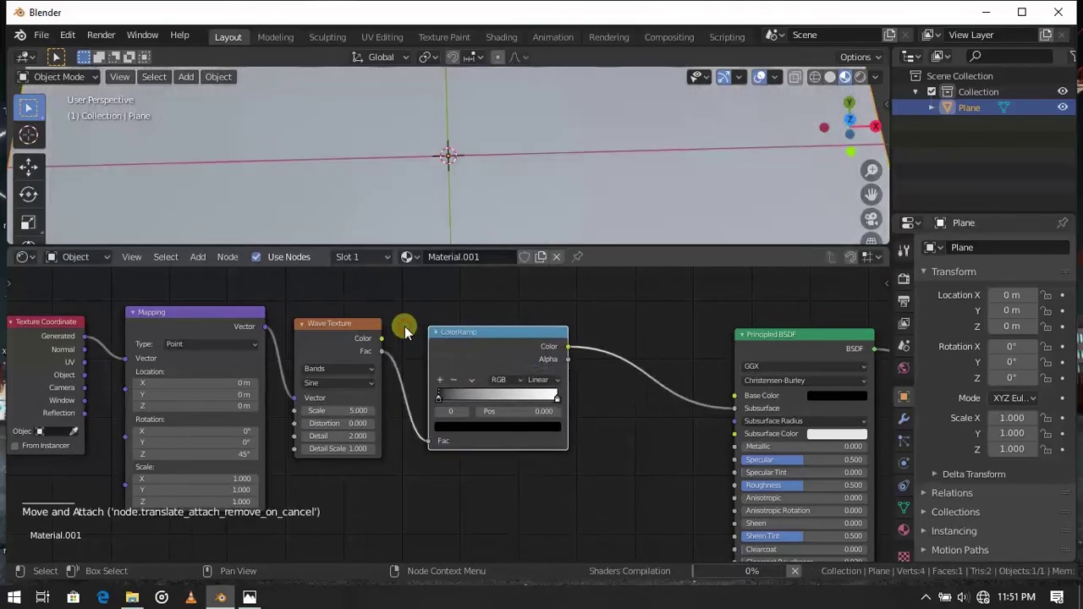
pyautogui.scroll(-4, 486, 128)
pyautogui.scroll(3, 487, 133)
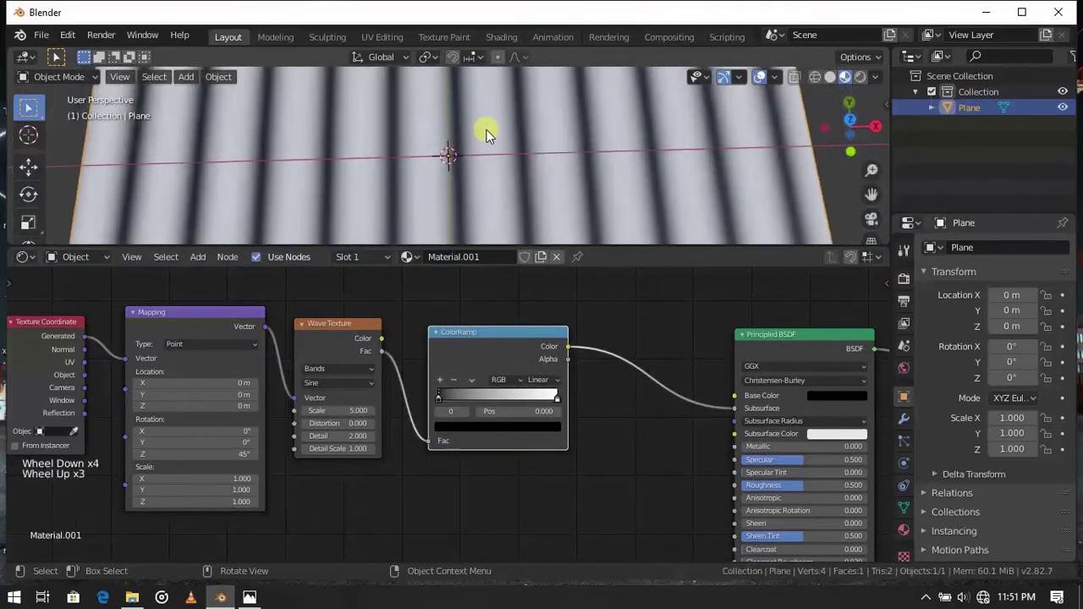
# Drag the ColorRamp's black and white stops inward to 0.300 and 0.309 for crisp stripes
pyautogui.moveTo(434, 397); pyautogui.dragTo(475, 392)
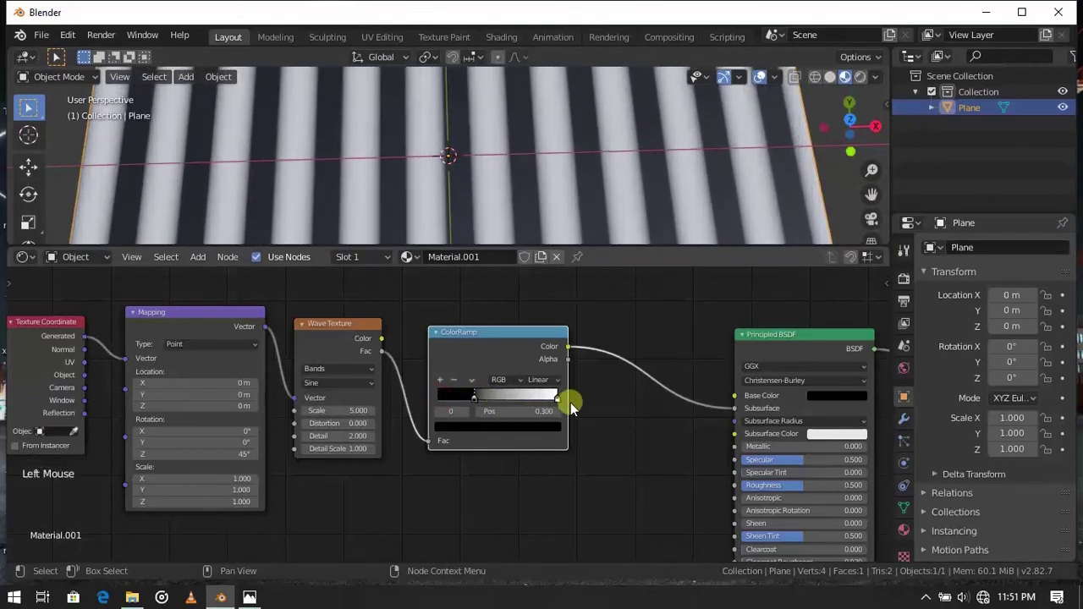
pyautogui.moveTo(561, 395); pyautogui.dragTo(471, 407)
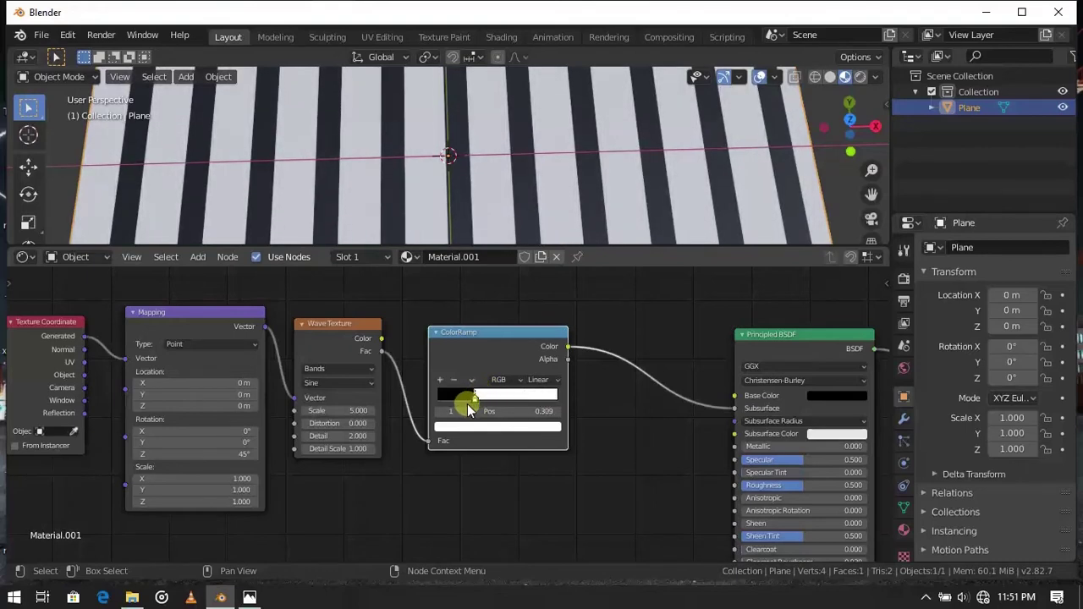
pyautogui.scroll(7, 514, 171)
pyautogui.scroll(-7, 516, 171)
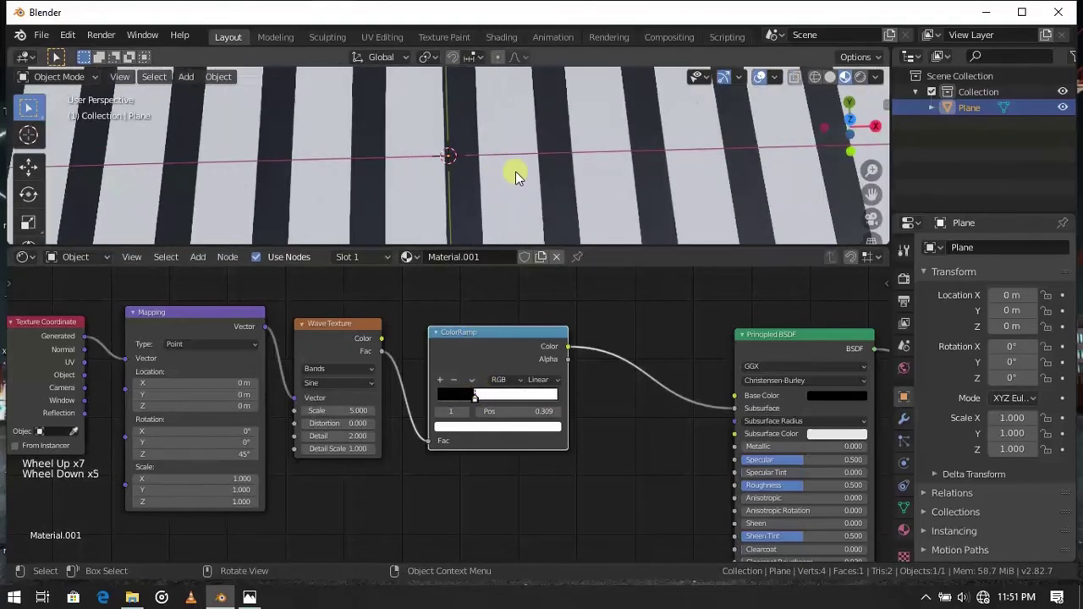
pyautogui.scroll(-4, 515, 171)
pyautogui.moveTo(515, 171); pyautogui.dragTo(504, 189, button='middle')
pyautogui.moveTo(408, 427); pyautogui.dragTo(416, 382, button='middle')
pyautogui.scroll(-9, 419, 386)
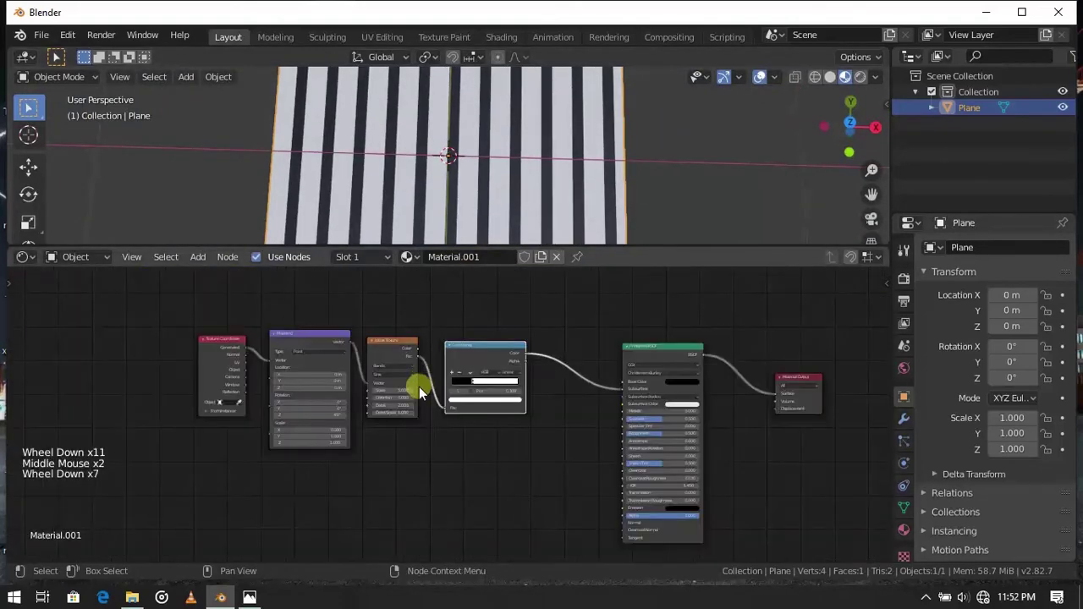
# Duplicate the Wave Texture and ColorRamp chain and place the copy below the original
pyautogui.moveTo(514, 301); pyautogui.dragTo(222, 471)
pyautogui.hotkey('shift', 'd')
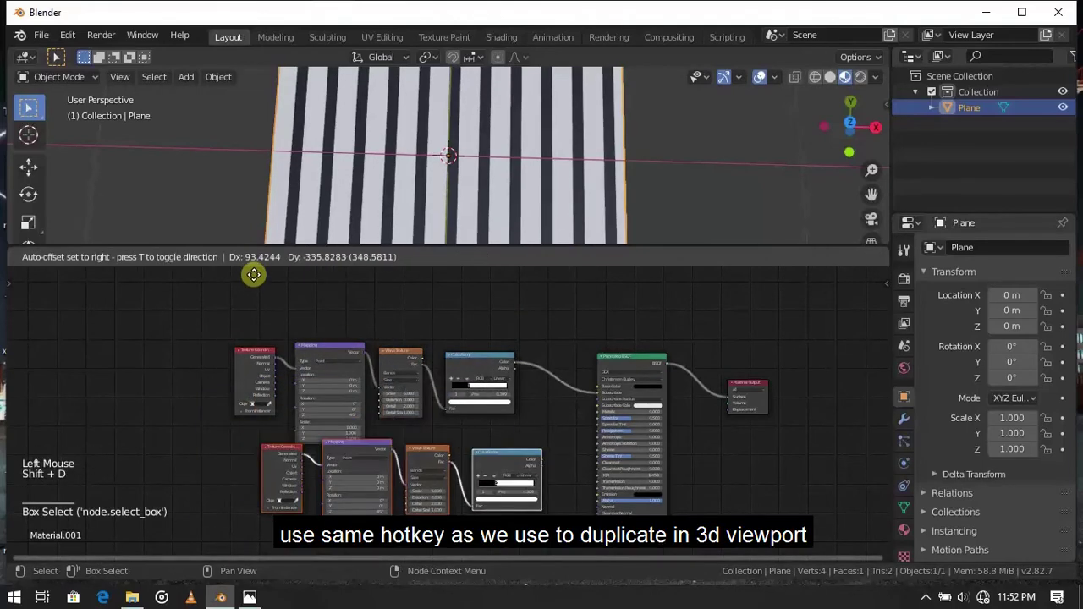
pyautogui.click(225, 556)
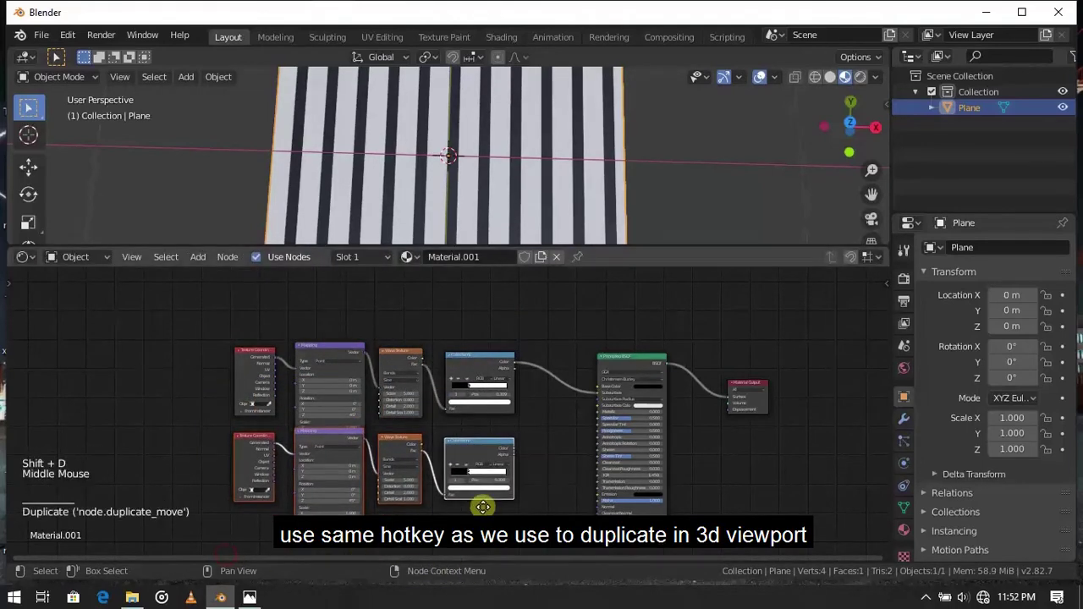
pyautogui.moveTo(531, 485); pyautogui.dragTo(472, 436, button='middle')
# Move the Principled BSDF and Material Output nodes to the right to make room
pyautogui.moveTo(722, 309); pyautogui.dragTo(555, 426)
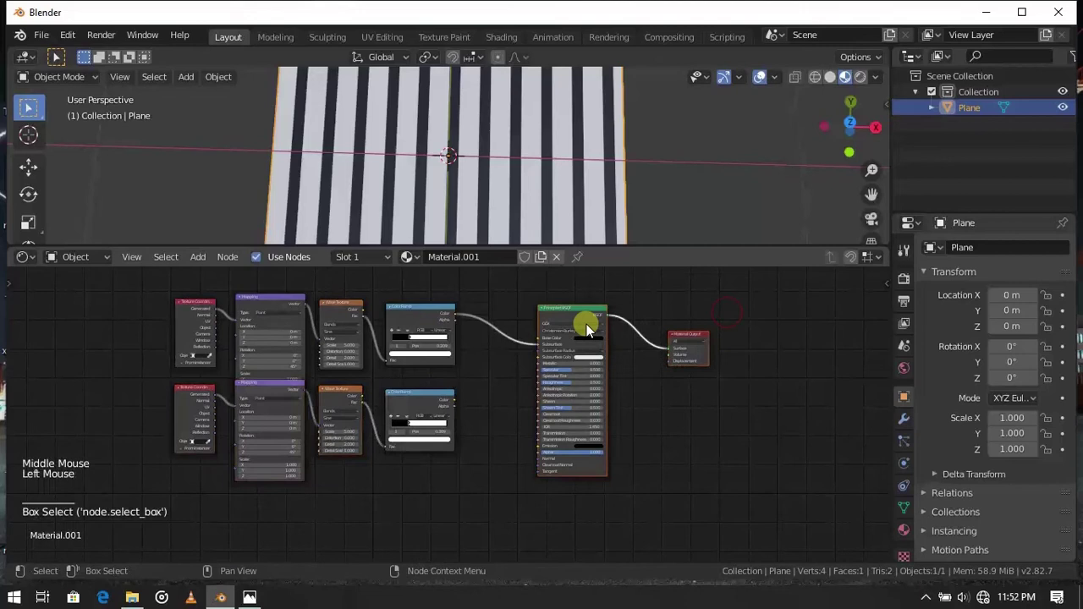
pyautogui.moveTo(587, 321); pyautogui.dragTo(750, 350)
pyautogui.click(479, 396)
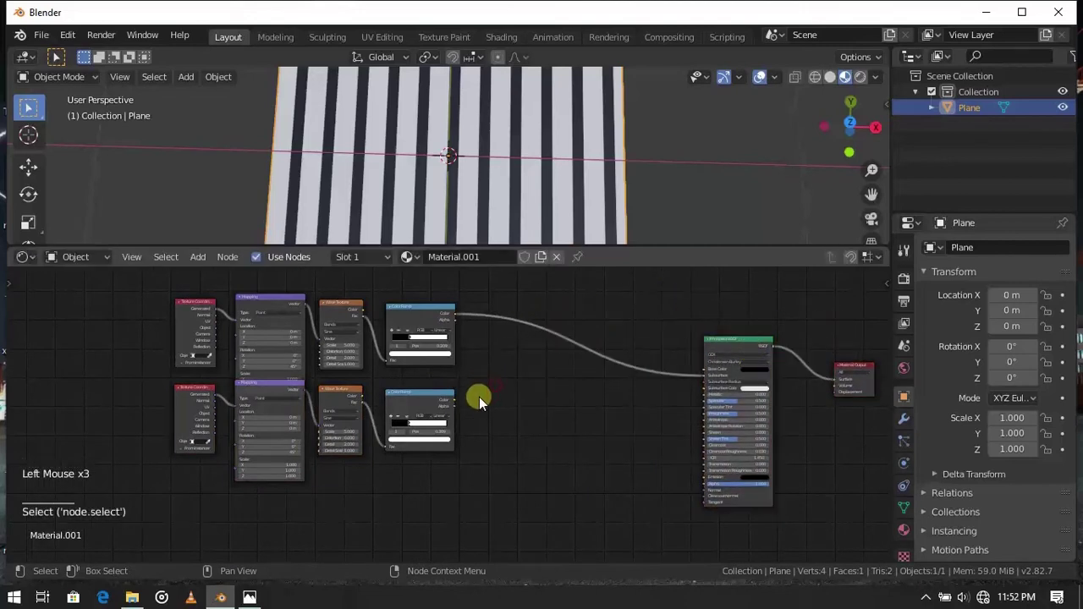
# Combine both ColorRamp outputs through a new Mix node at Fac 0.500 feeding the shader
pyautogui.scroll(6, 470, 137)
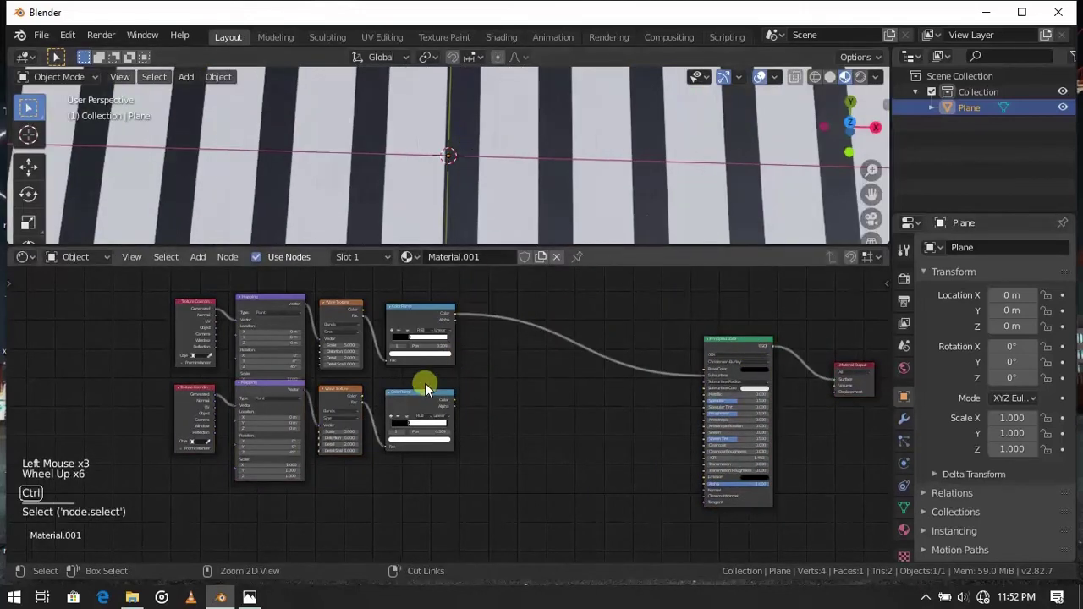
pyautogui.keyDown('ctrl'); pyautogui.keyDown('shift'); pyautogui.moveTo(425, 383); pyautogui.dragTo(428, 325, button='right'); pyautogui.keyUp('shift'); pyautogui.keyUp('ctrl')
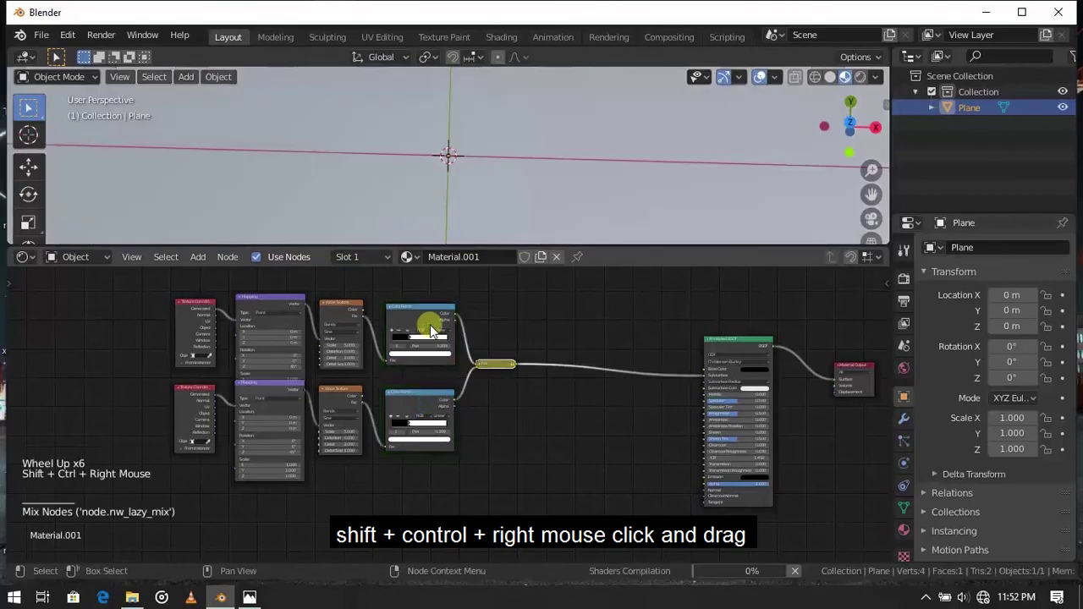
pyautogui.click(483, 368)
pyautogui.click(483, 369)
pyautogui.scroll(11, 483, 365)
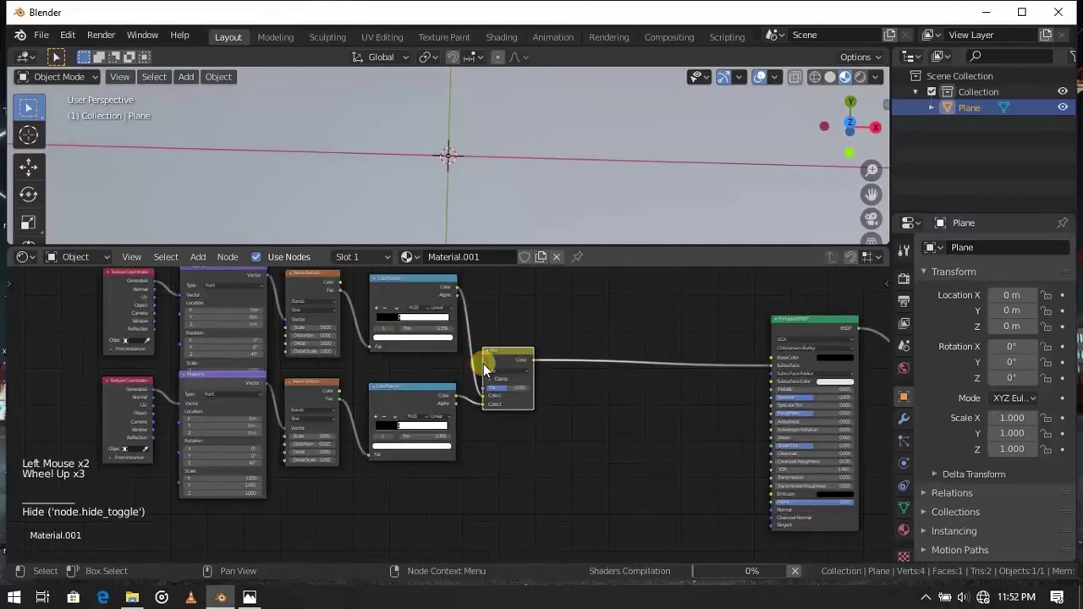
pyautogui.moveTo(234, 447); pyautogui.dragTo(319, 459, button='middle')
pyautogui.scroll(-3, 389, 418)
# Rotate the lower Mapping node to 135° on Z so the stripes cross into a checker
pyautogui.click(323, 458)
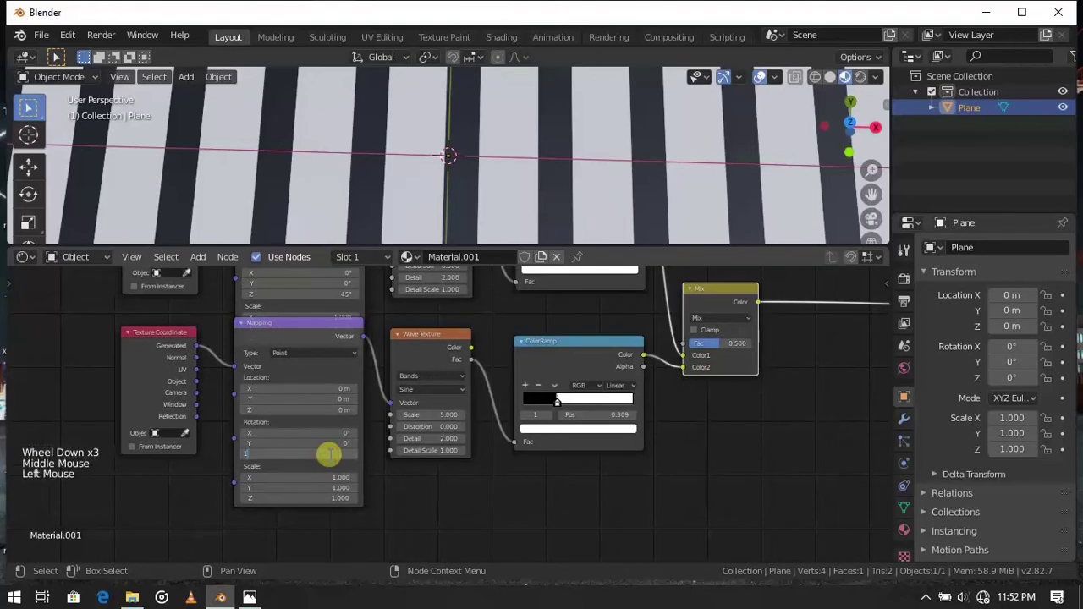
pyautogui.write('135')
pyautogui.click(393, 488)
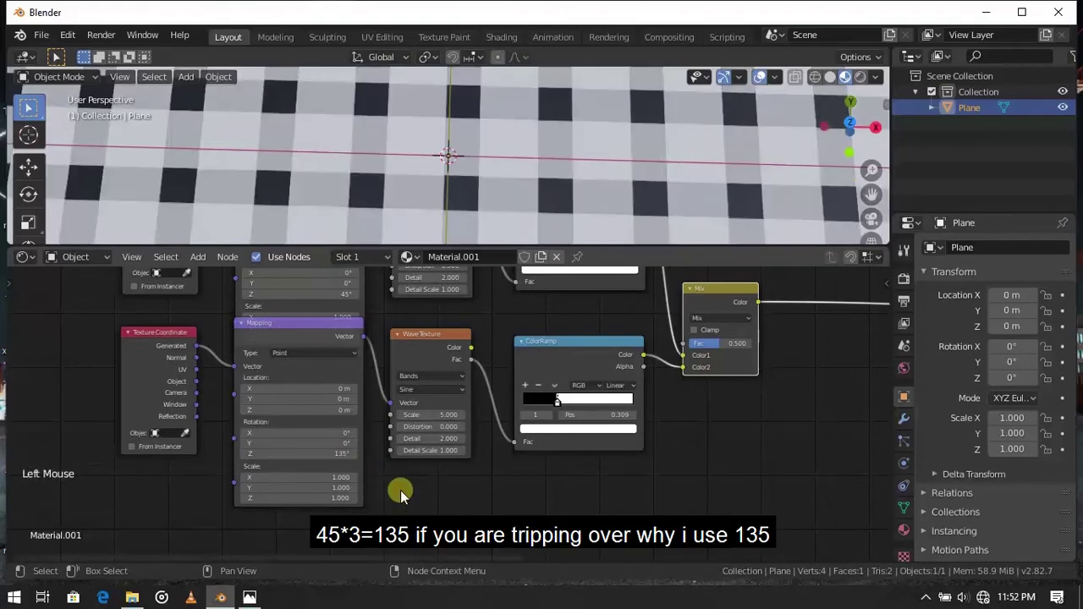
pyautogui.scroll(-9, 488, 173)
pyautogui.scroll(4, 487, 176)
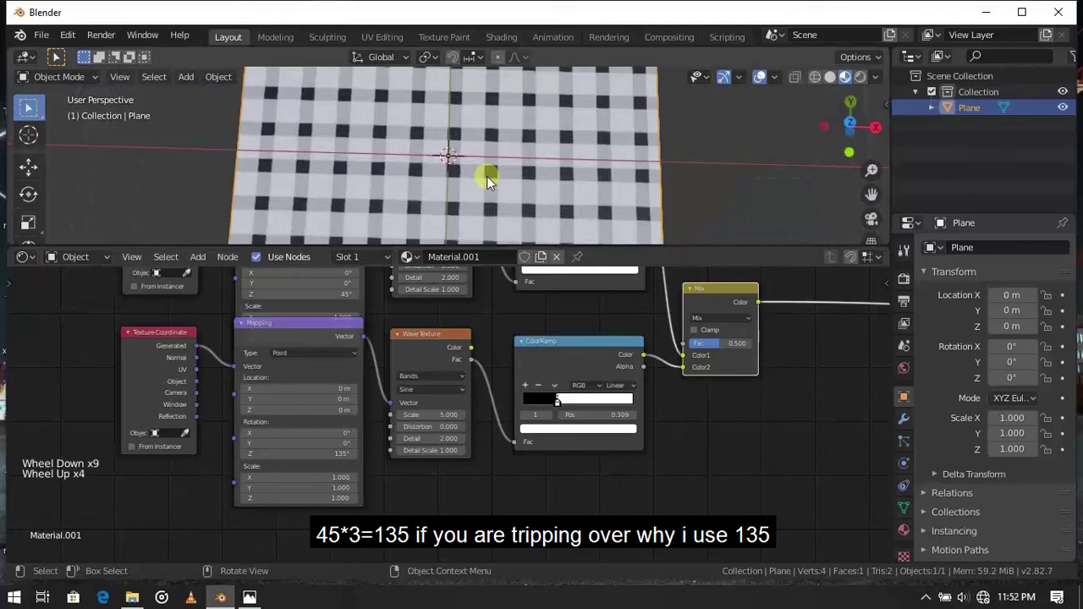
pyautogui.scroll(7, 486, 176)
pyautogui.scroll(-14, 487, 176)
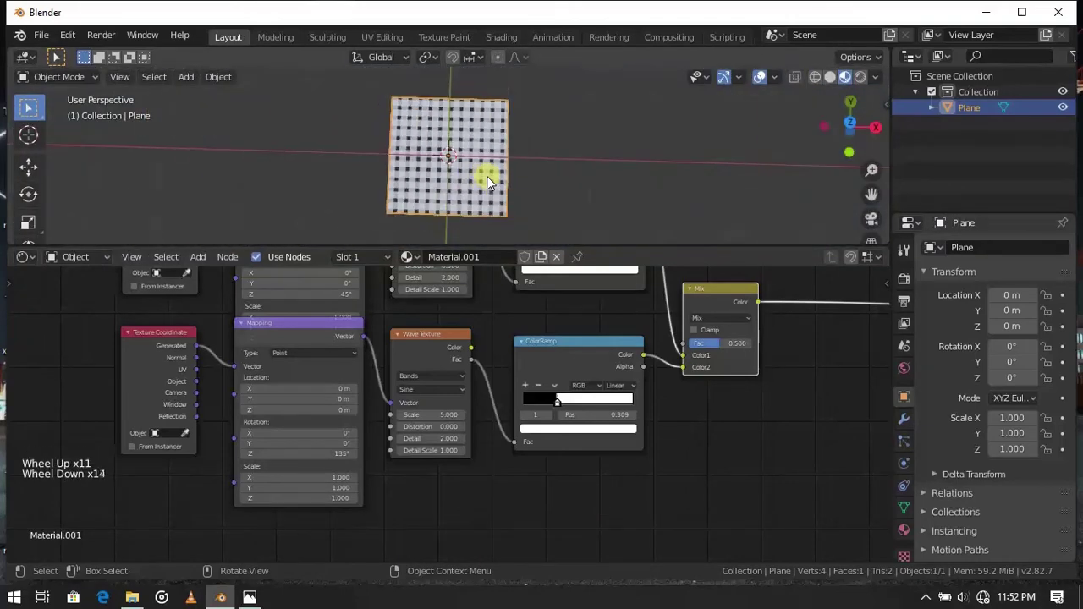
pyautogui.moveTo(463, 190); pyautogui.dragTo(439, 183, button='middle')
pyautogui.scroll(5, 458, 186)
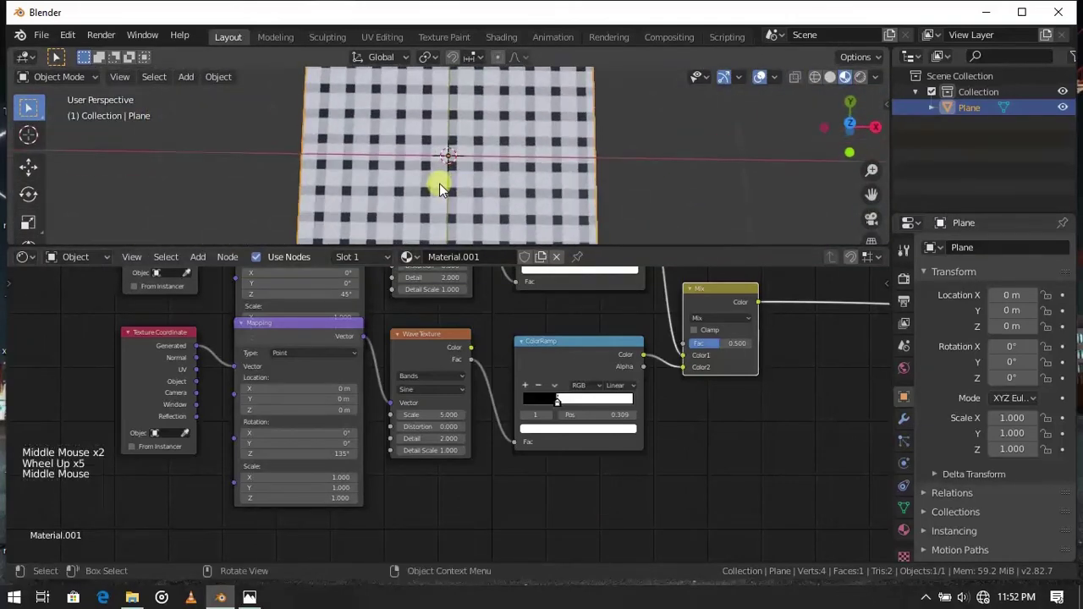
pyautogui.scroll(6, 438, 187)
# Try a larger upper Wave Texture Scale, then leave it at 5.000 and zoom out
pyautogui.moveTo(424, 311); pyautogui.dragTo(399, 393, button='middle')
pyautogui.moveTo(404, 337)
pyautogui.mouseDown()
pyautogui.moveTo(503, 338)
pyautogui.moveTo(387, 307)
pyautogui.moveTo(407, 318)
pyautogui.mouseUp()
pyautogui.click(403, 338)
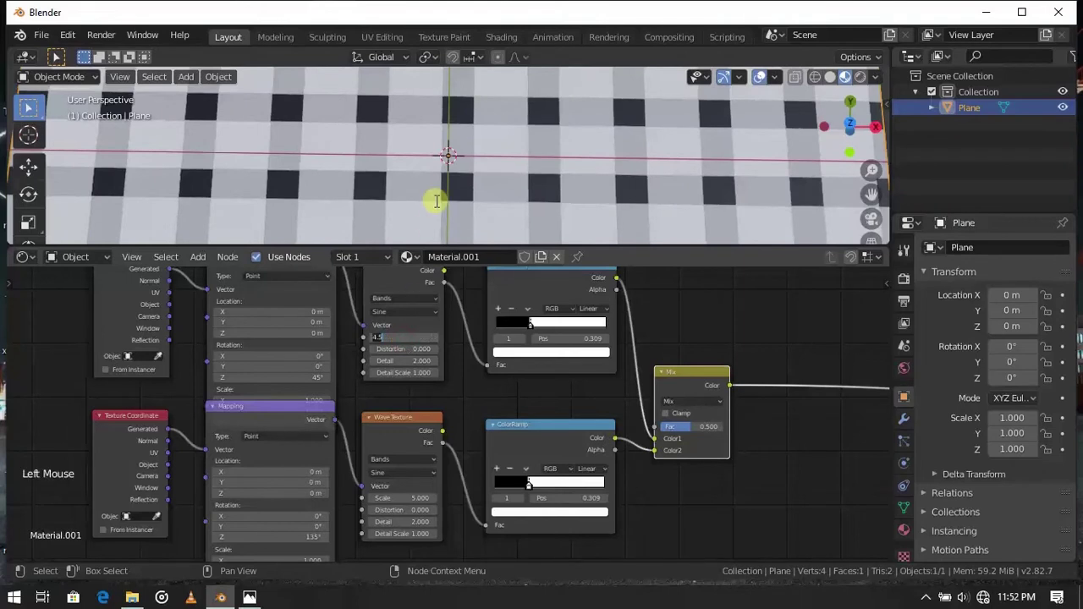
pyautogui.click(418, 347)
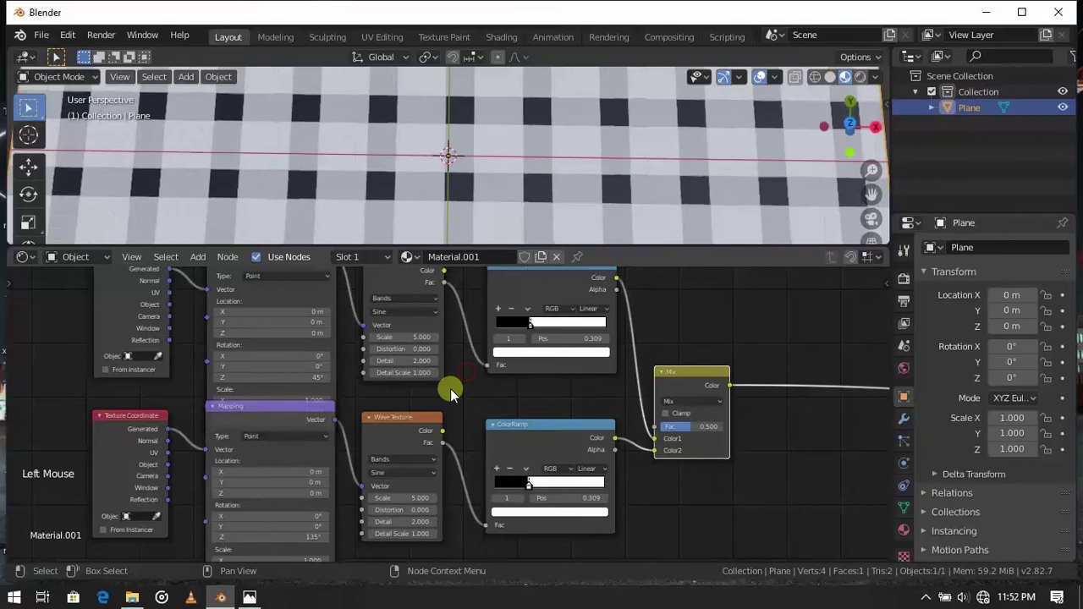
pyautogui.scroll(-3, 448, 382)
pyautogui.moveTo(447, 381); pyautogui.dragTo(411, 382, button='middle')
pyautogui.scroll(-7, 413, 382)
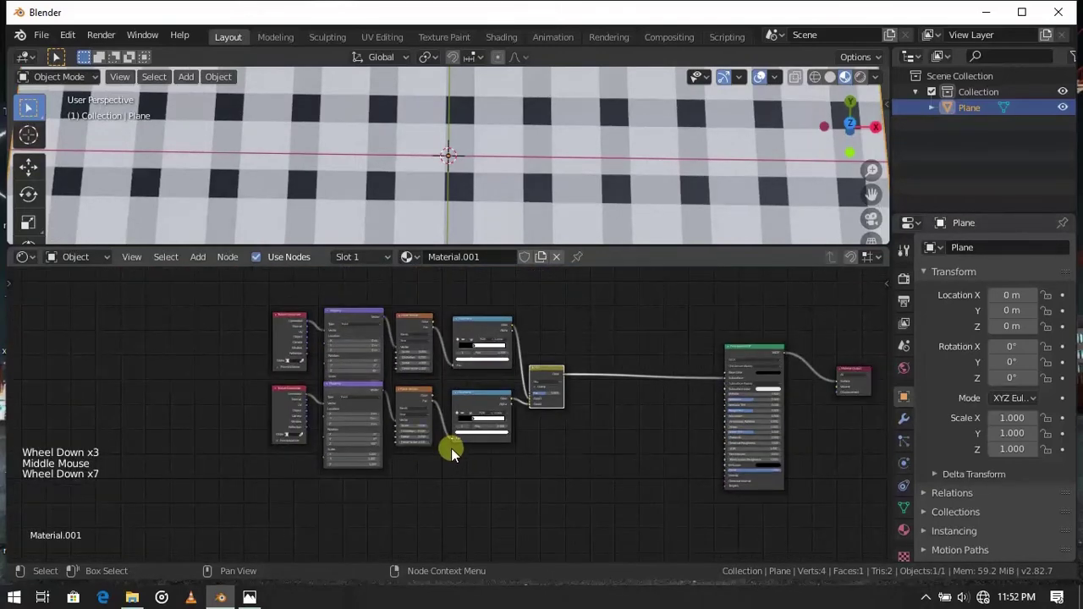
# Duplicate the whole wave-and-ramp node group and place the copy below the original
pyautogui.click(406, 498)
pyautogui.moveTo(559, 286); pyautogui.dragTo(297, 431)
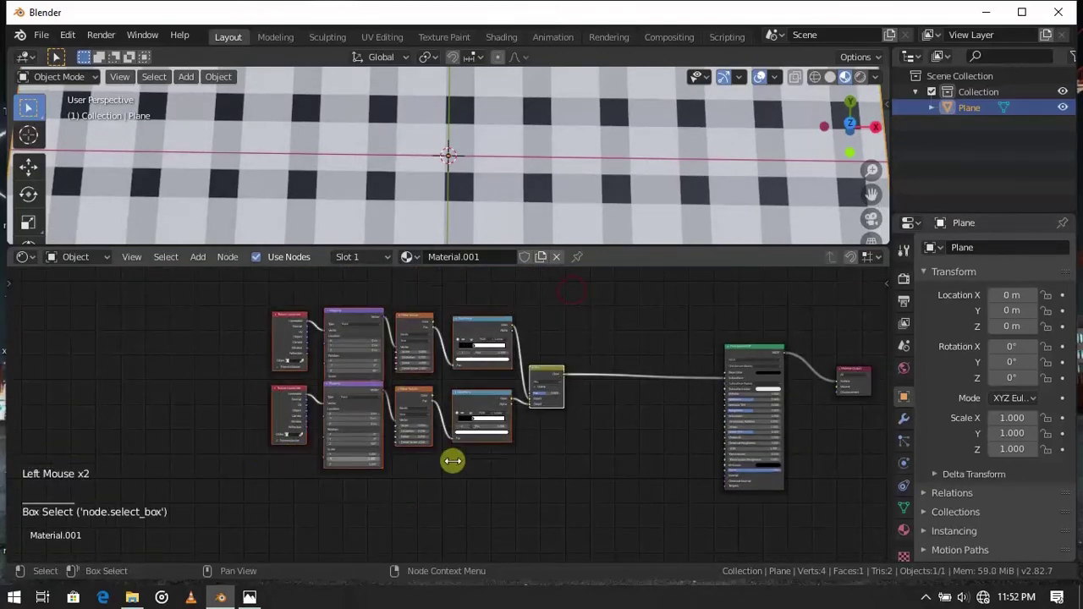
pyautogui.moveTo(572, 444); pyautogui.dragTo(509, 408, button='middle')
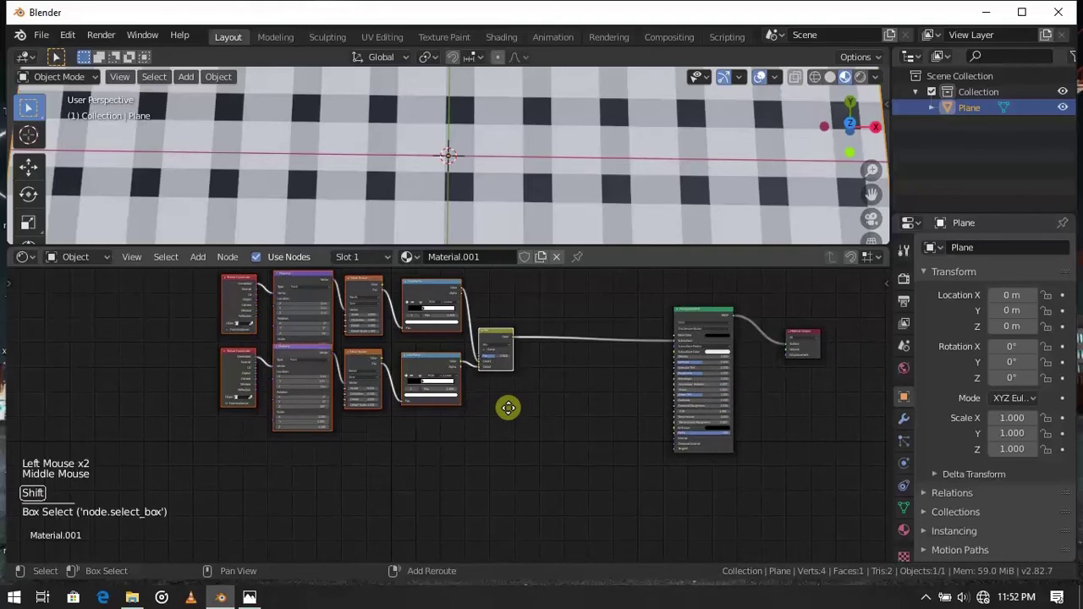
pyautogui.hotkey('shift', 'd')
pyautogui.click(517, 553)
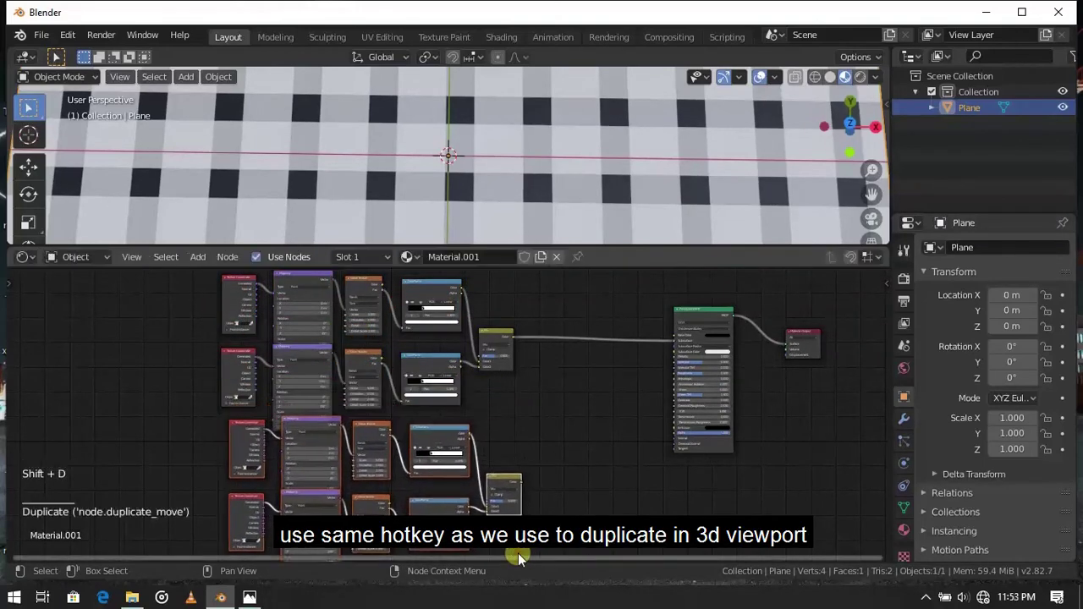
# Mix the two groups' Mix outputs with a new Node Wrangler Mix node
pyautogui.moveTo(512, 479); pyautogui.dragTo(449, 454, button='middle')
pyautogui.keyDown('ctrl'); pyautogui.keyDown('shift'); pyautogui.moveTo(453, 456); pyautogui.dragTo(448, 322, button='right'); pyautogui.keyUp('shift'); pyautogui.keyUp('ctrl')
pyautogui.moveTo(488, 355); pyautogui.dragTo(487, 433, button='middle')
pyautogui.scroll(-1, 487, 433)
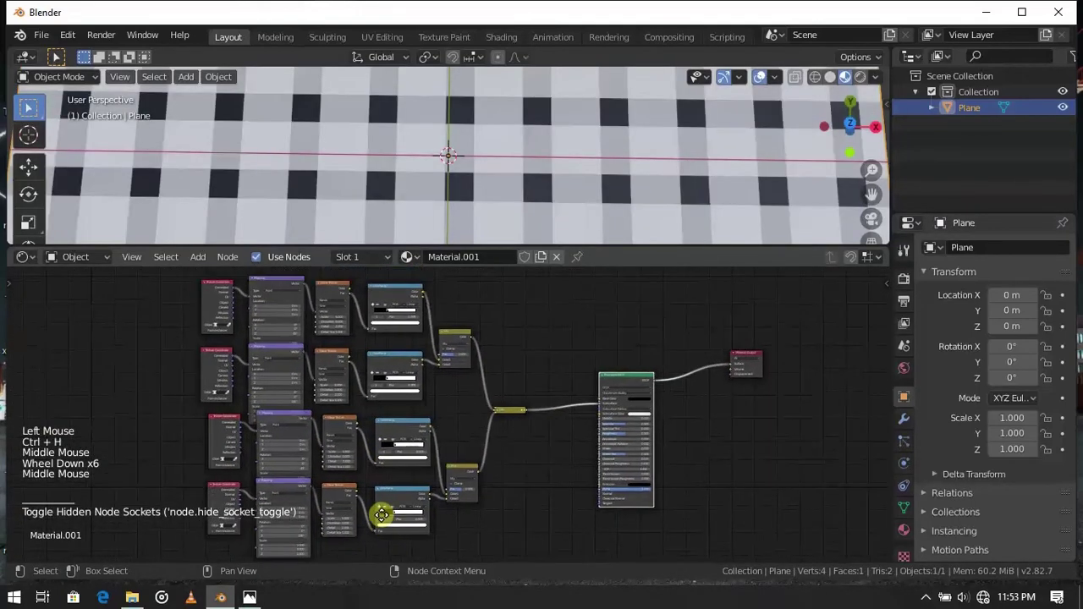
pyautogui.scroll(7, 387, 447)
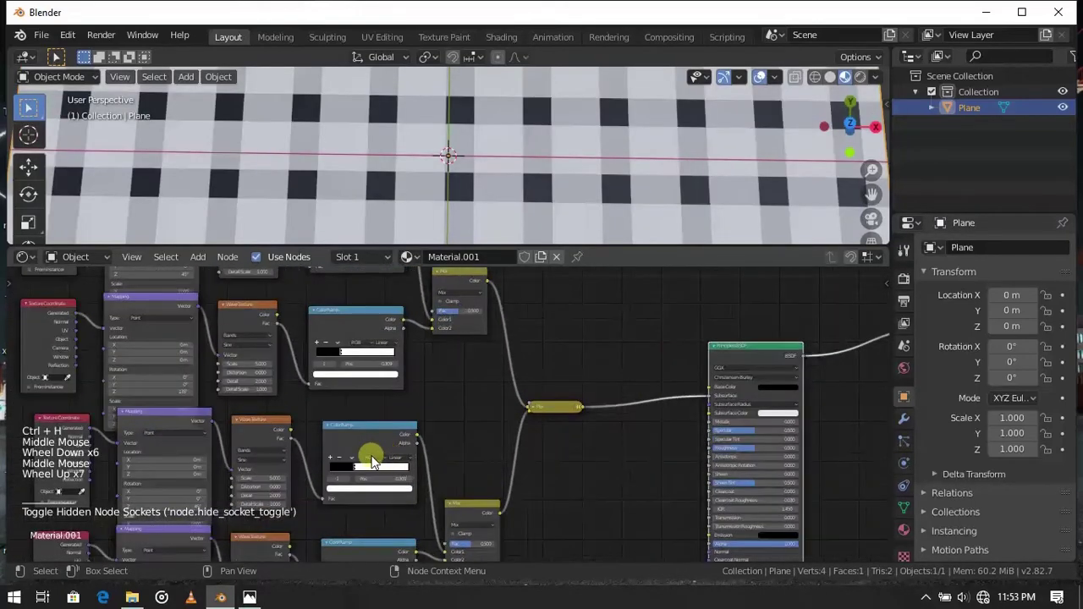
pyautogui.moveTo(373, 461); pyautogui.dragTo(384, 352, button='middle')
pyautogui.scroll(3, 478, 416)
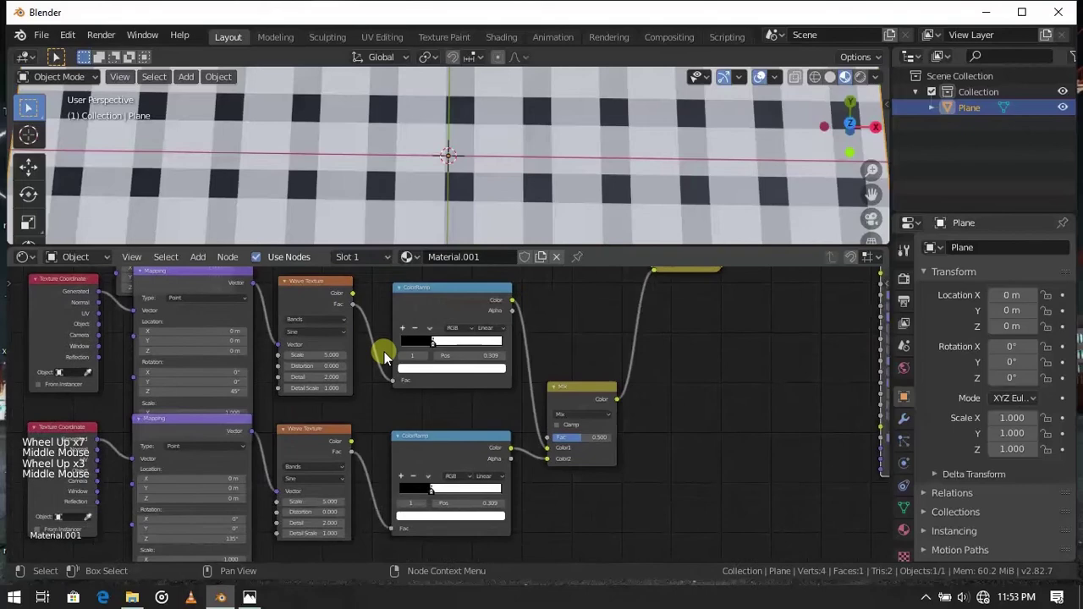
pyautogui.moveTo(345, 413); pyautogui.dragTo(386, 375, button='middle')
# Set the copied Mapping node's Z rotation to 0°
pyautogui.scroll(-5, 406, 393)
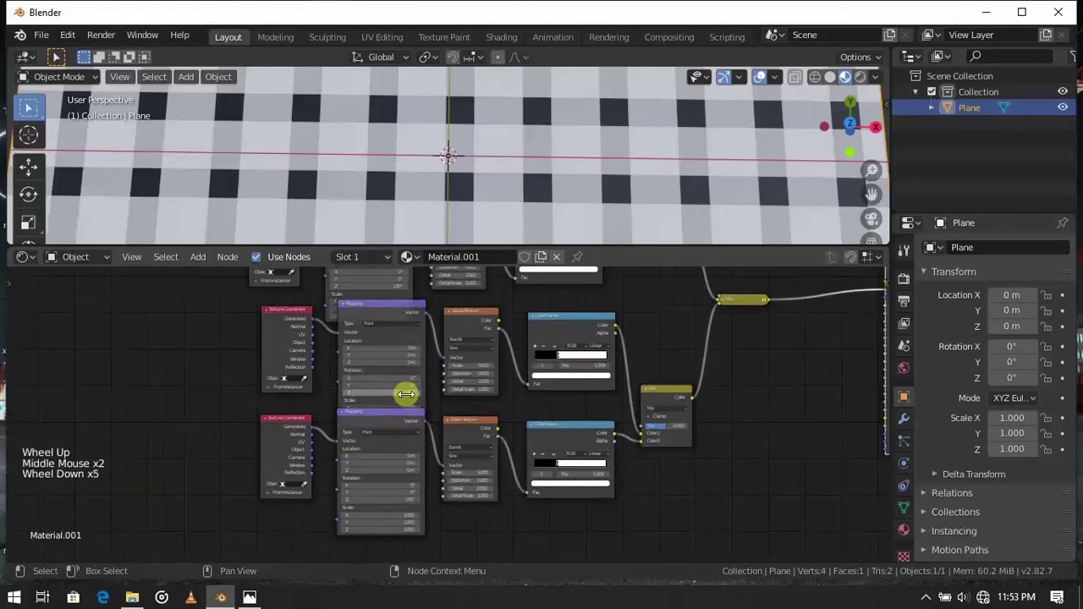
pyautogui.scroll(5, 406, 393)
pyautogui.click(384, 378)
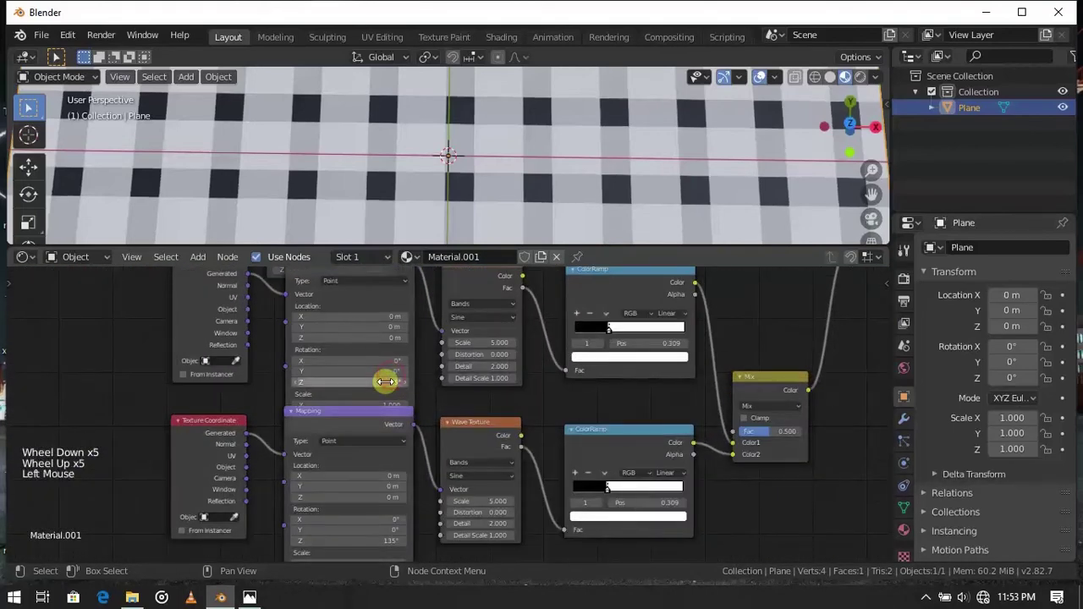
pyautogui.doubleClick(385, 382)
pyautogui.write('45d')
pyautogui.press('Return')
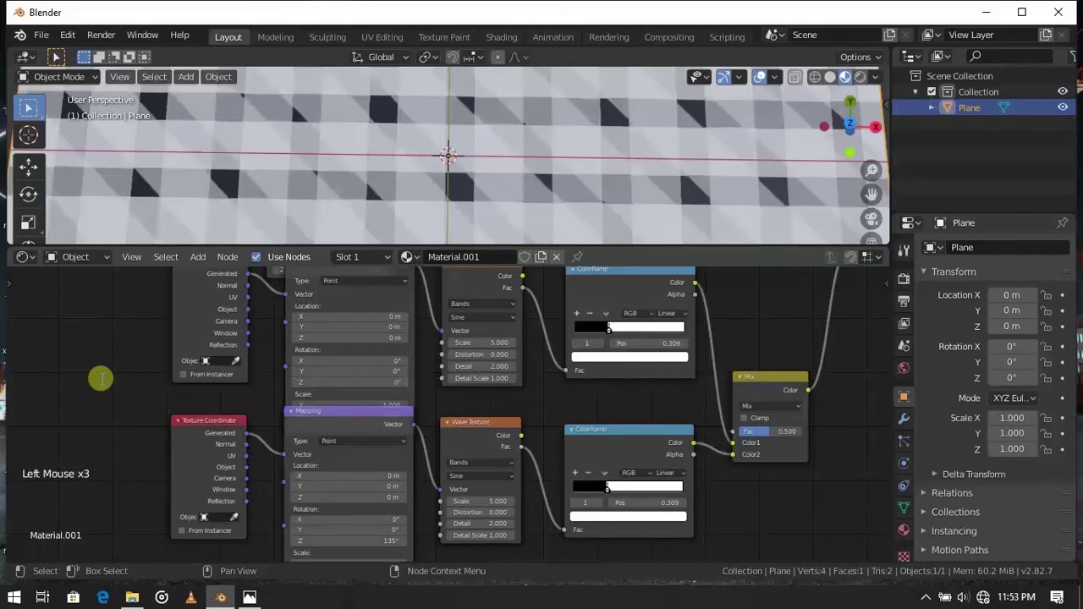
# Raise the copied Wave Texture's Scale to 53.7
pyautogui.scroll(-6, 285, 188)
pyautogui.scroll(2, 331, 196)
pyautogui.scroll(5, 331, 196)
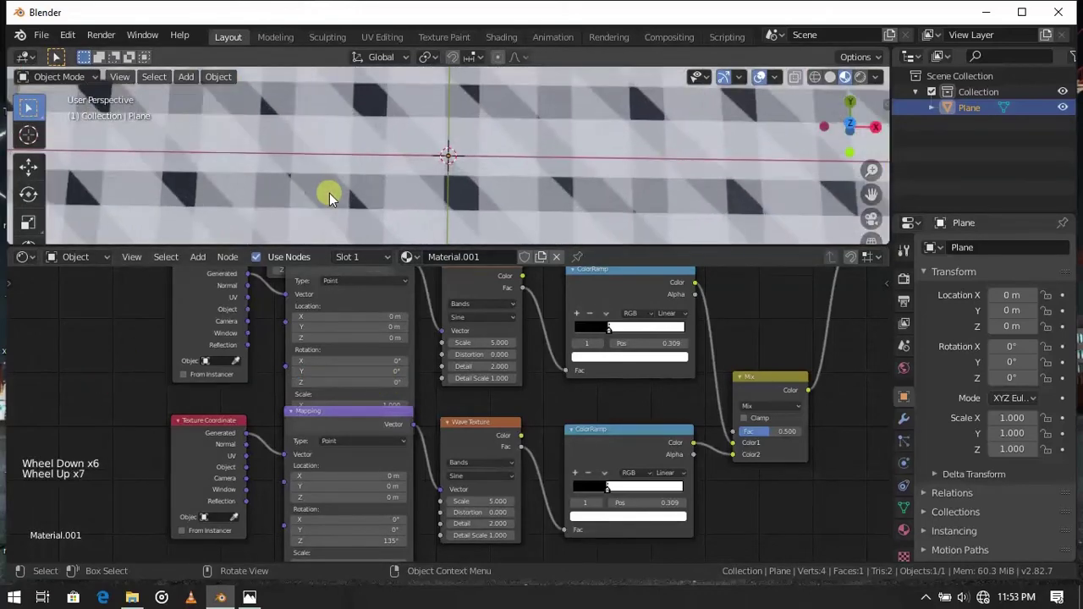
pyautogui.moveTo(459, 389); pyautogui.dragTo(418, 403, button='middle')
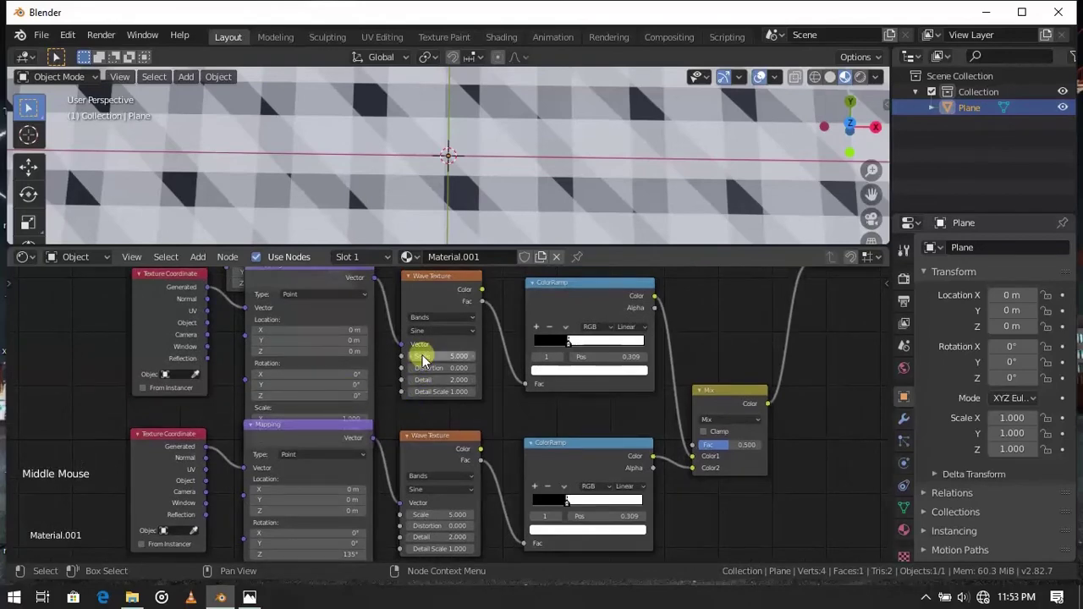
pyautogui.moveTo(422, 354)
pyautogui.mouseDown()
pyautogui.moveTo(551, 351)
pyautogui.moveTo(423, 355)
pyautogui.mouseUp()
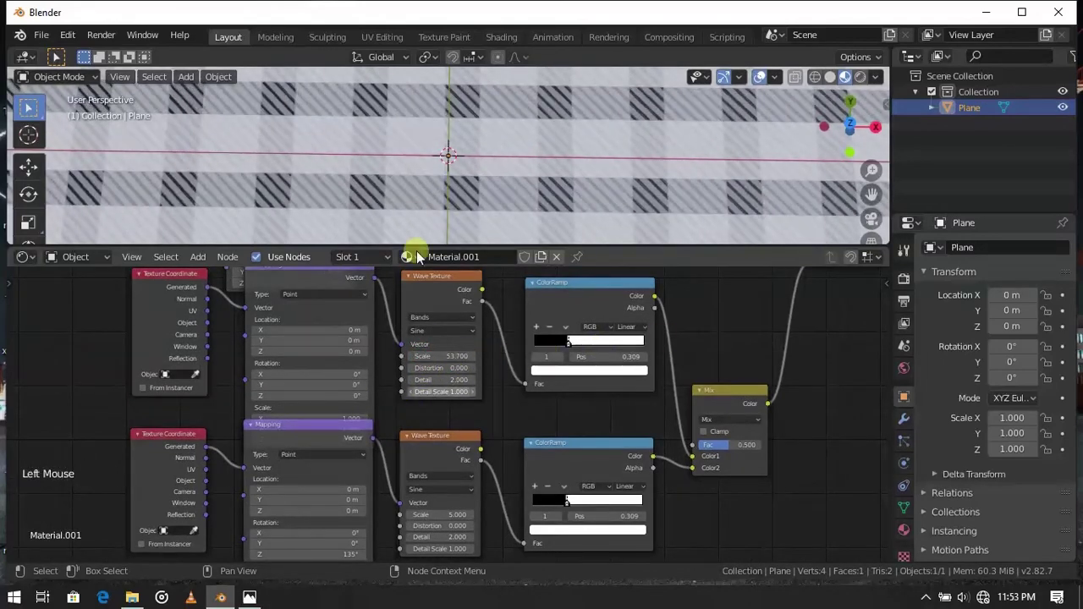
# Set Detail and Detail Scale to 0 on the first pair of Wave Textures
pyautogui.scroll(-4, 406, 186)
pyautogui.scroll(15, 407, 186)
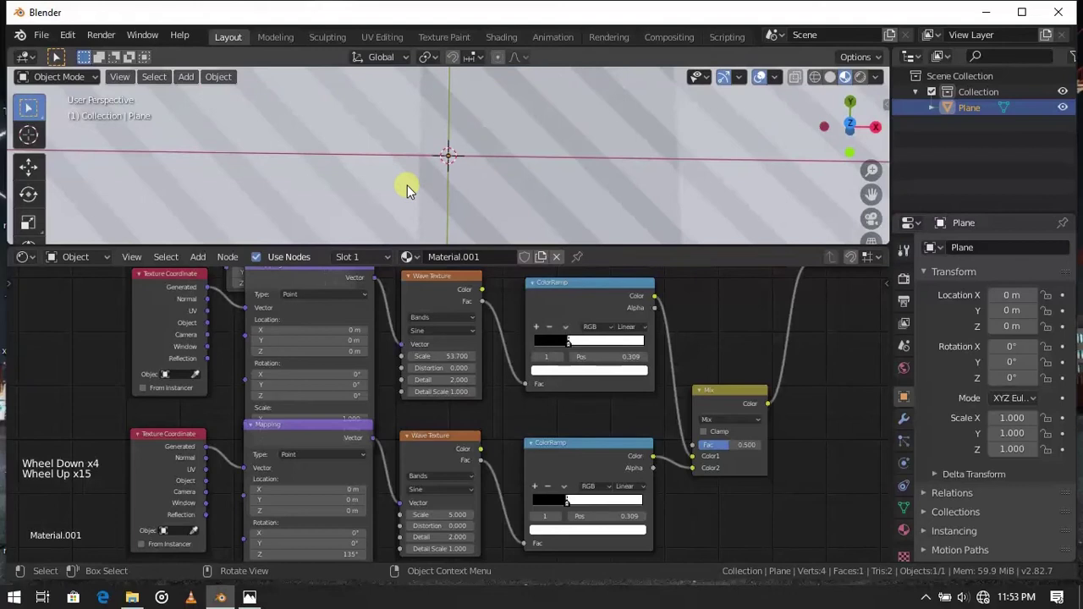
pyautogui.click(440, 379)
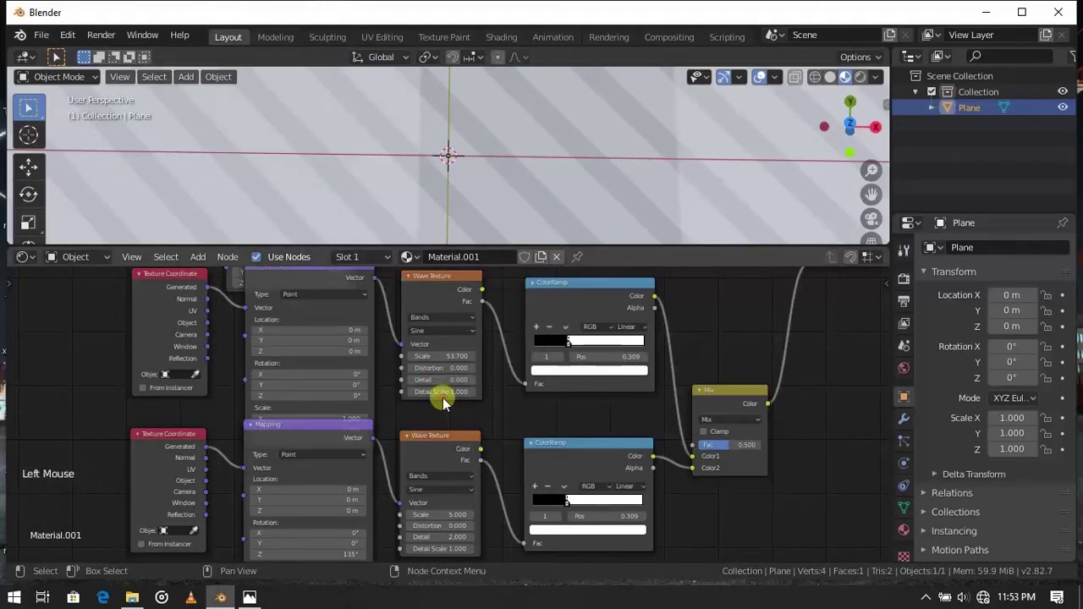
pyautogui.doubleClick(442, 392)
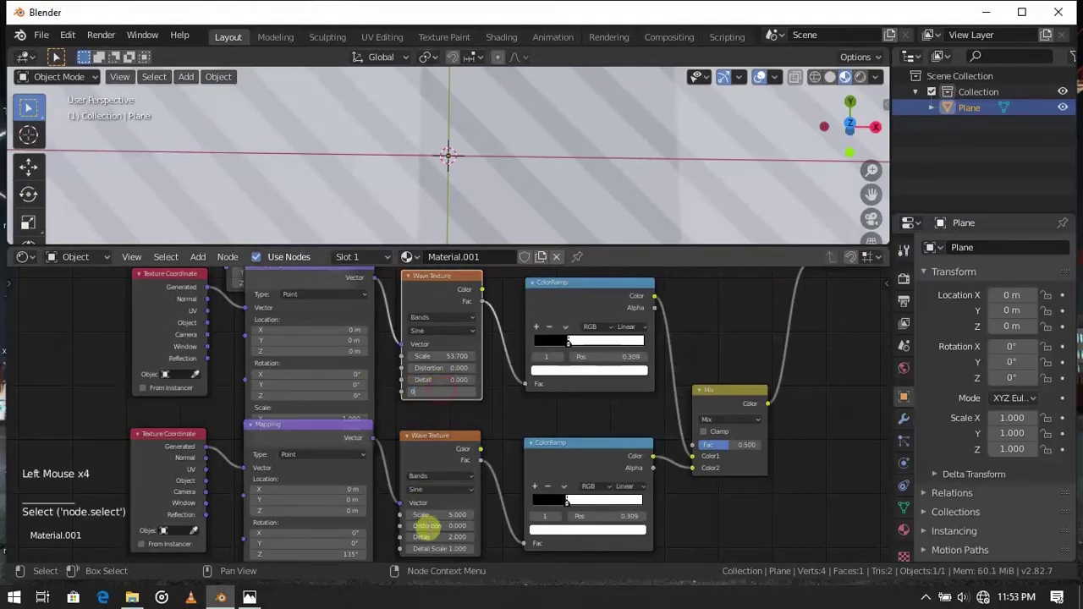
pyautogui.doubleClick(431, 535)
pyautogui.press('Return')
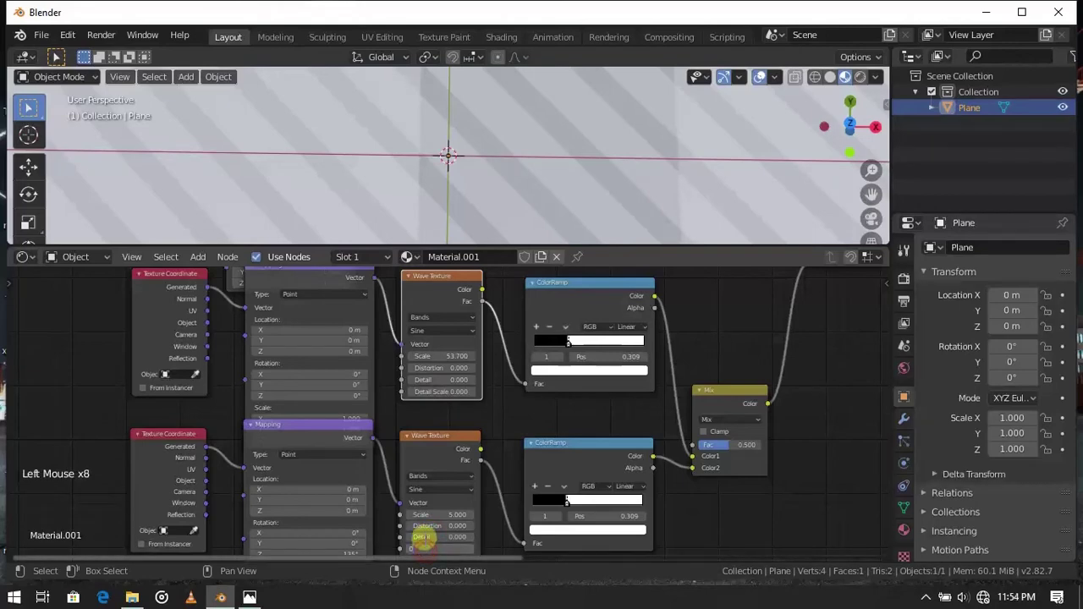
# Zero Detail and Detail Scale on the other wave chain's Wave Textures
pyautogui.moveTo(441, 333); pyautogui.dragTo(406, 515, button='middle')
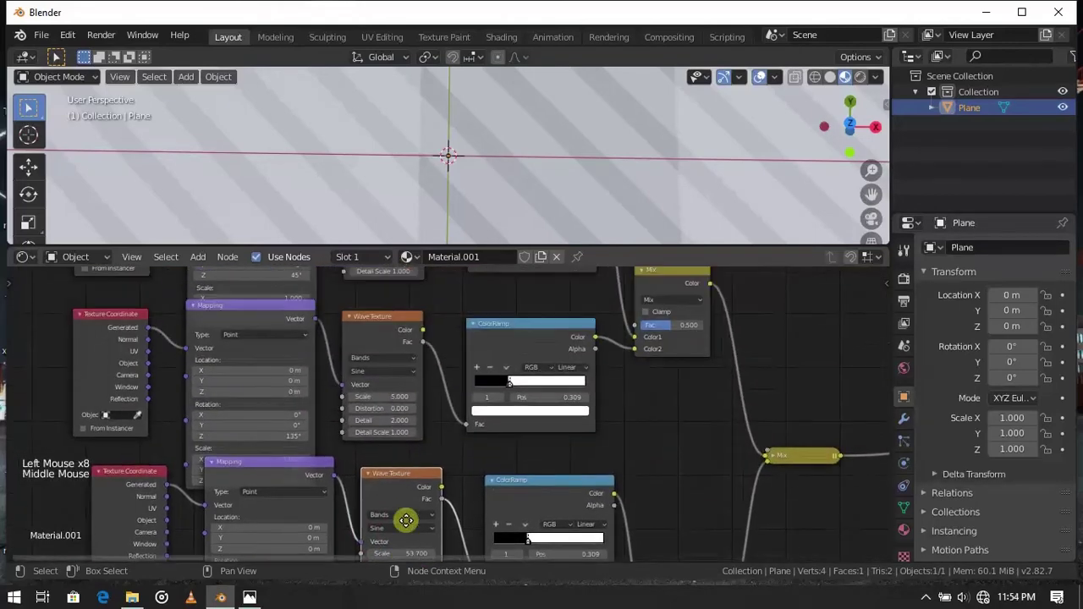
pyautogui.click(381, 418)
pyautogui.doubleClick(385, 433)
pyautogui.write('0')
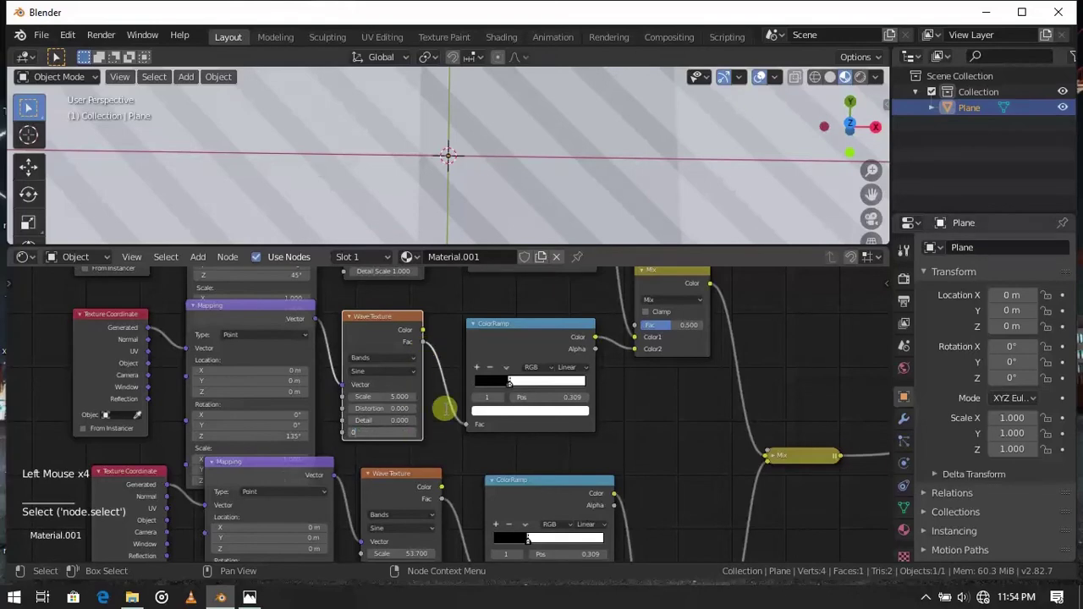
pyautogui.moveTo(444, 409); pyautogui.dragTo(435, 465, button='middle')
pyautogui.click(391, 423)
pyautogui.press('Return')
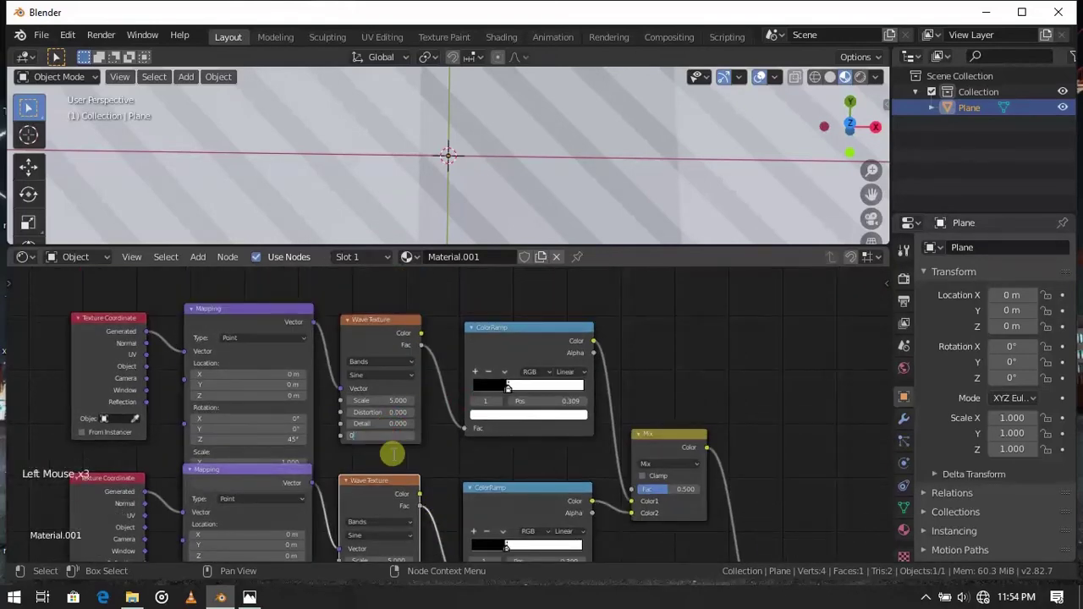
pyautogui.scroll(-8, 377, 500)
pyautogui.moveTo(378, 500); pyautogui.dragTo(338, 415, button='middle')
pyautogui.scroll(2, 293, 374)
pyautogui.scroll(2, 293, 374)
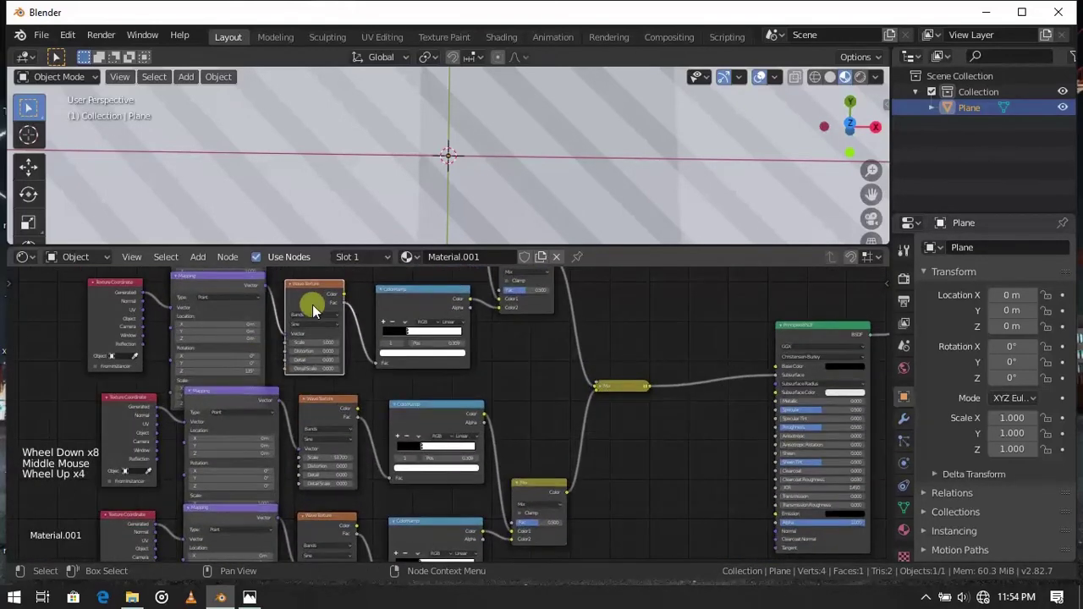
# Switch the first two Color Ramps' interpolation from Linear to Constant
pyautogui.moveTo(309, 302); pyautogui.dragTo(279, 418, button='middle')
pyautogui.scroll(6, 371, 374)
pyautogui.moveTo(371, 374); pyautogui.dragTo(387, 412, button='middle')
pyautogui.click(362, 313)
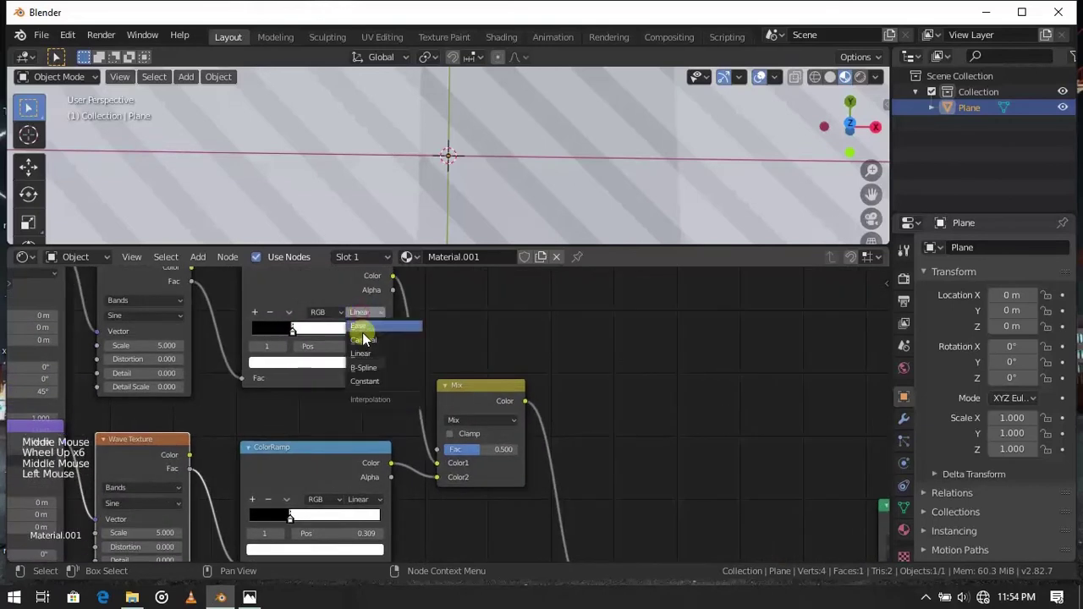
pyautogui.click(369, 381)
pyautogui.moveTo(394, 472); pyautogui.dragTo(401, 385, button='middle')
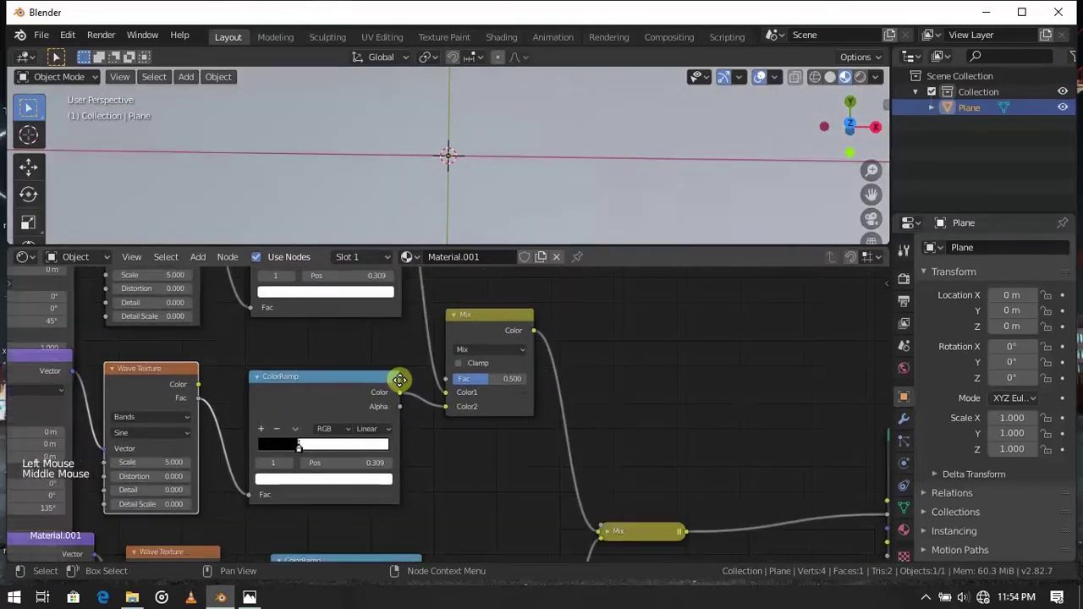
pyautogui.click(376, 424)
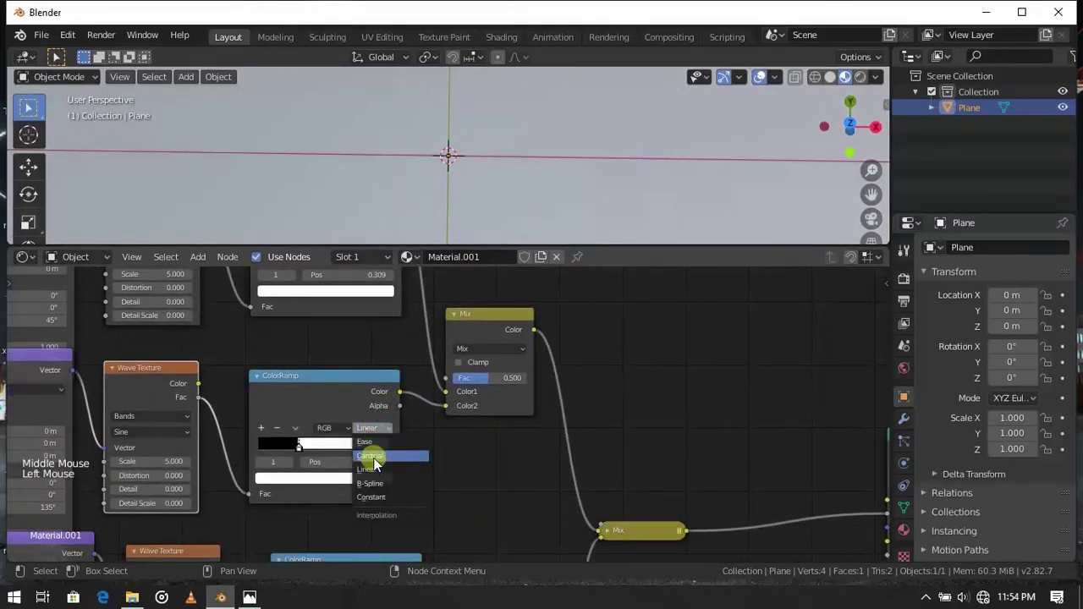
pyautogui.click(407, 496)
# Set the remaining lower Color Ramps to Constant interpolation and zoom out
pyautogui.moveTo(449, 513); pyautogui.dragTo(435, 332, button='middle')
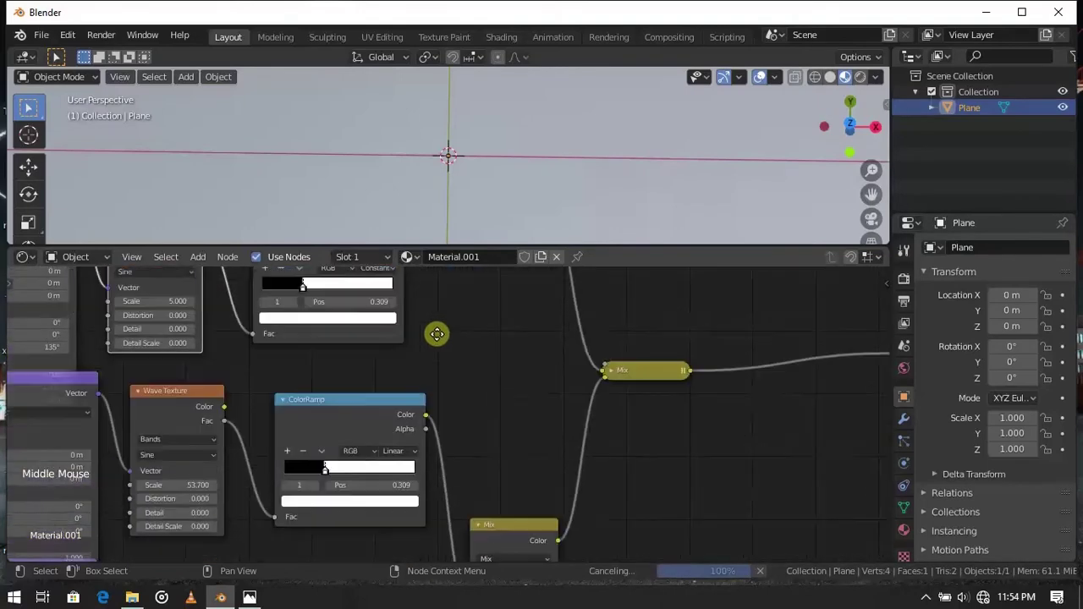
pyautogui.click(398, 409)
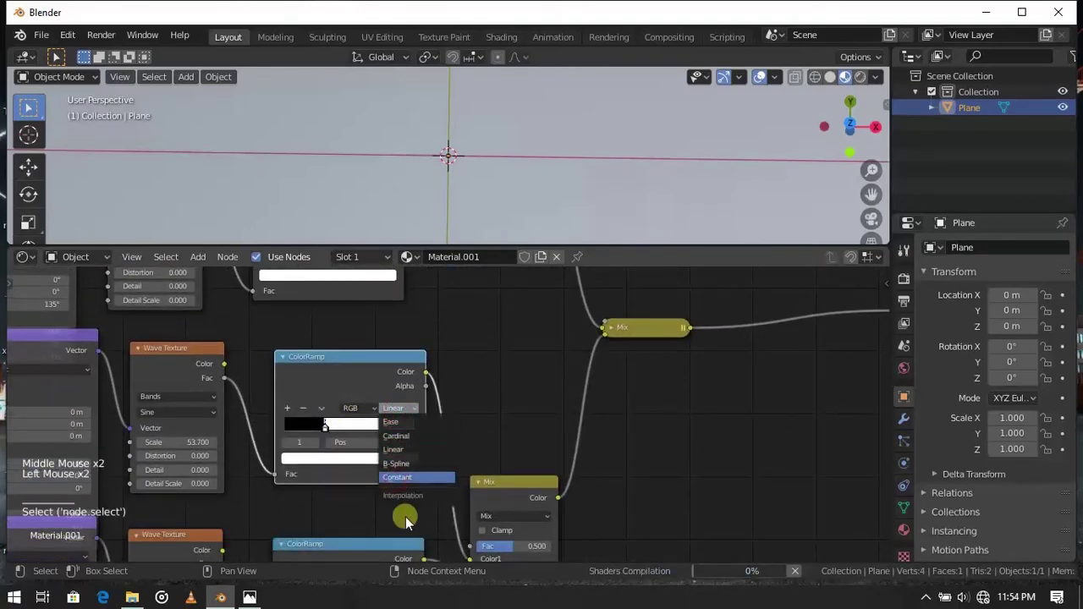
pyautogui.moveTo(386, 491); pyautogui.dragTo(355, 319, button='middle')
pyautogui.click(374, 446)
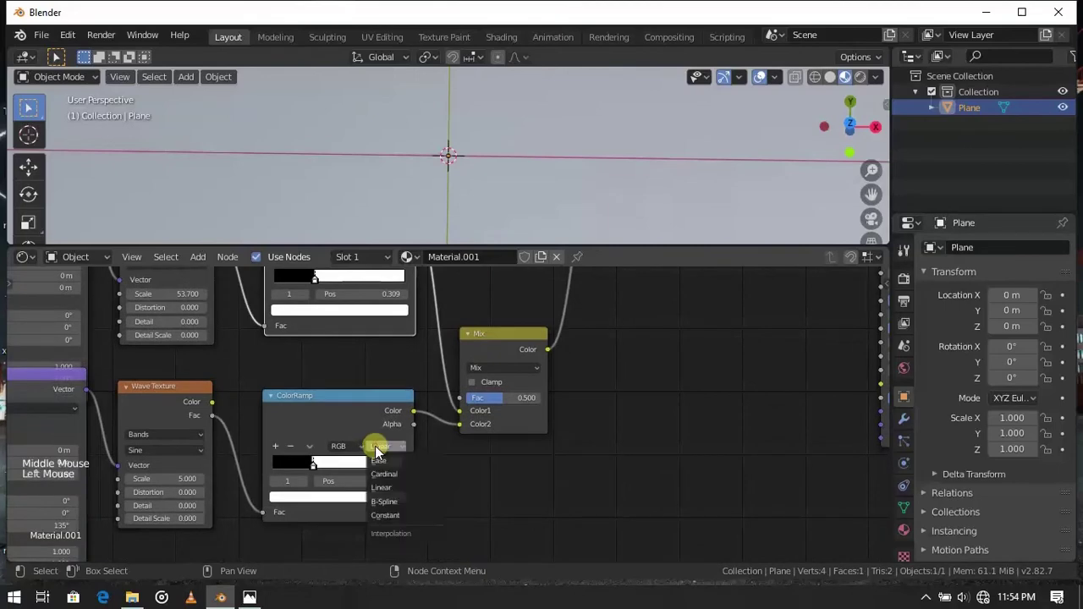
pyautogui.click(393, 516)
pyautogui.moveTo(197, 410); pyautogui.dragTo(309, 395, button='middle')
pyautogui.scroll(-6, 310, 396)
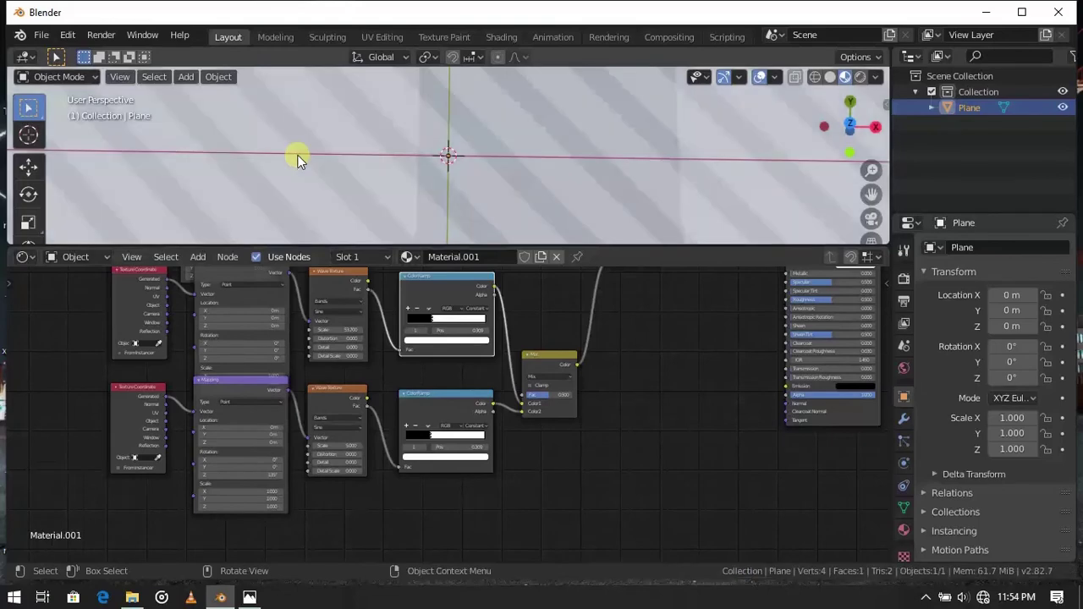
# Rotate the lower Mapping node to 90° on Z
pyautogui.scroll(-11, 297, 160)
pyautogui.keyDown('shift'); pyautogui.moveTo(353, 181); pyautogui.dragTo(387, 143, button='middle'); pyautogui.keyUp('shift')
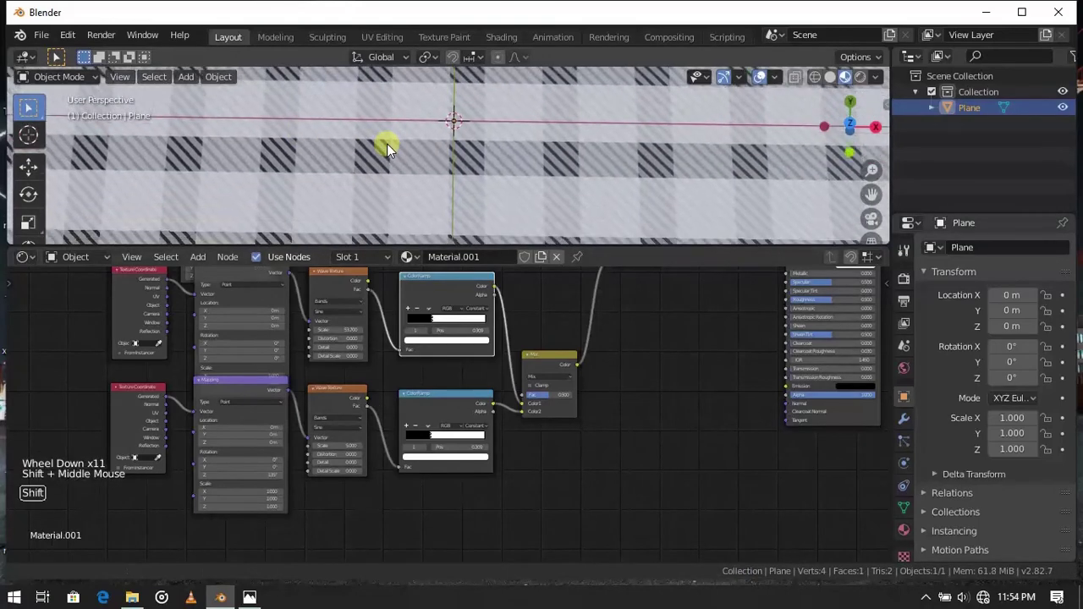
pyautogui.scroll(8, 390, 140)
pyautogui.keyDown('shift'); pyautogui.moveTo(312, 194); pyautogui.dragTo(579, 171, button='middle'); pyautogui.keyUp('shift')
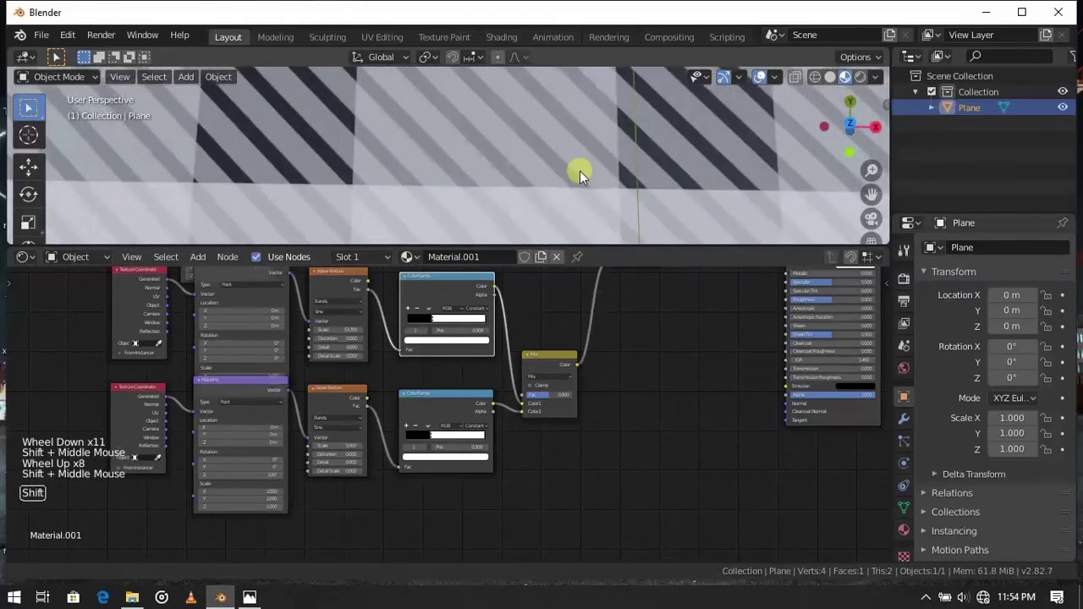
pyautogui.scroll(5, 228, 408)
pyautogui.moveTo(278, 406); pyautogui.dragTo(401, 387, button='middle')
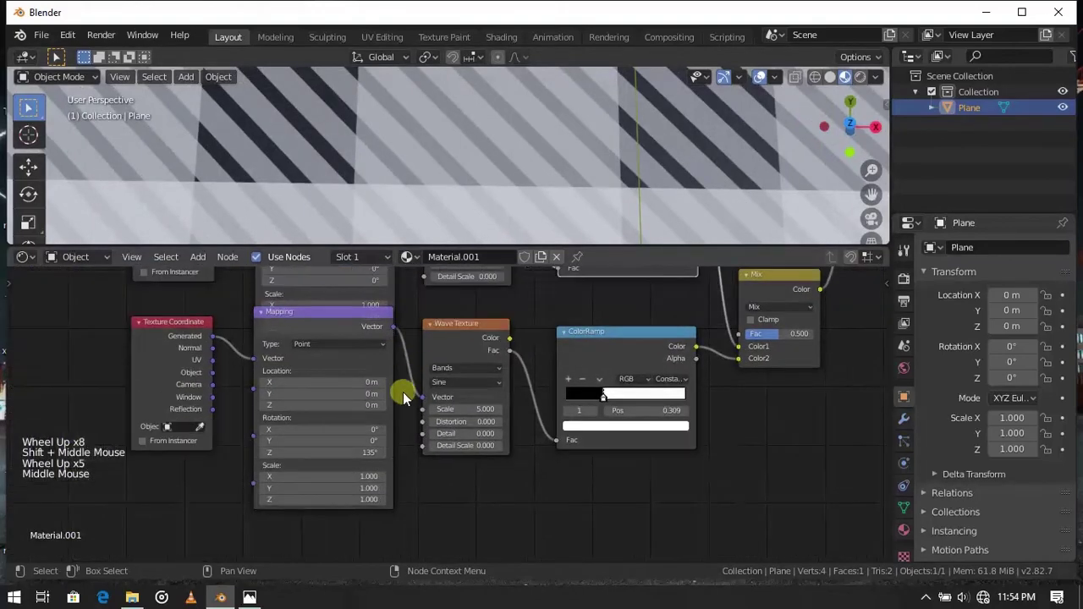
pyautogui.click(363, 454)
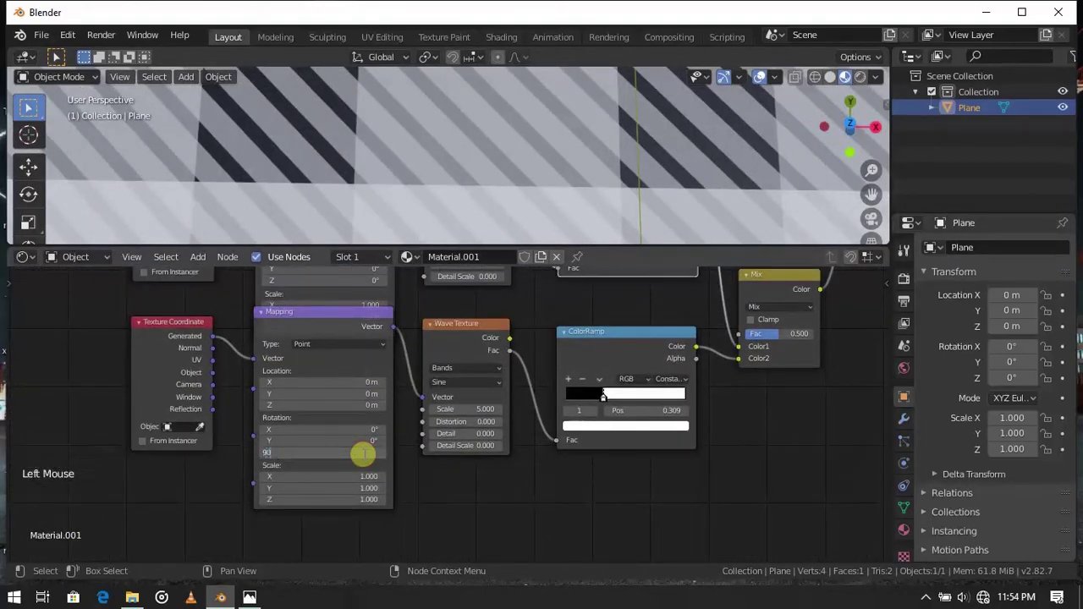
pyautogui.write('90')
pyautogui.press('Return')
# Raise the lower Wave Texture's Scale to 20.8
pyautogui.scroll(-13, 444, 150)
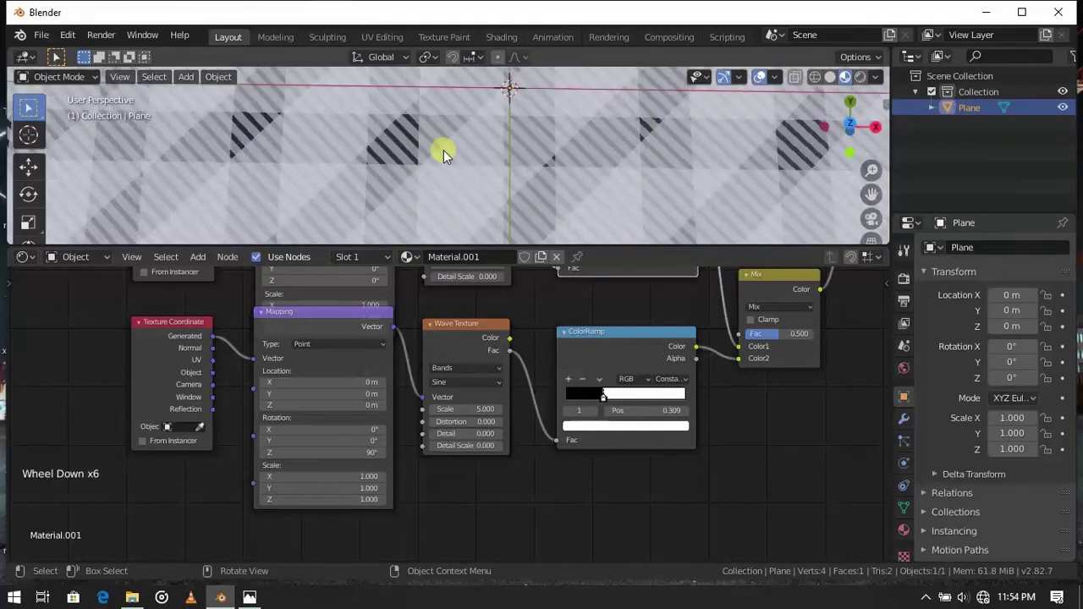
pyautogui.scroll(-3, 443, 151)
pyautogui.scroll(3, 443, 151)
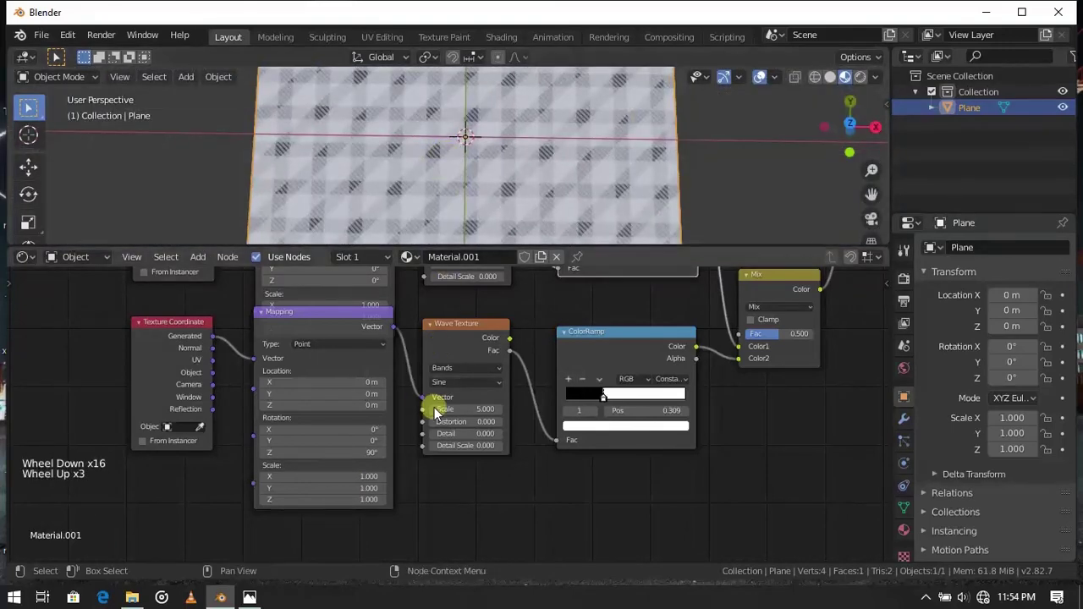
pyautogui.moveTo(449, 408); pyautogui.dragTo(592, 415)
# Move the fine-stripe ColorRamp's white and black stops toward the ramp's far end
pyautogui.scroll(7, 423, 140)
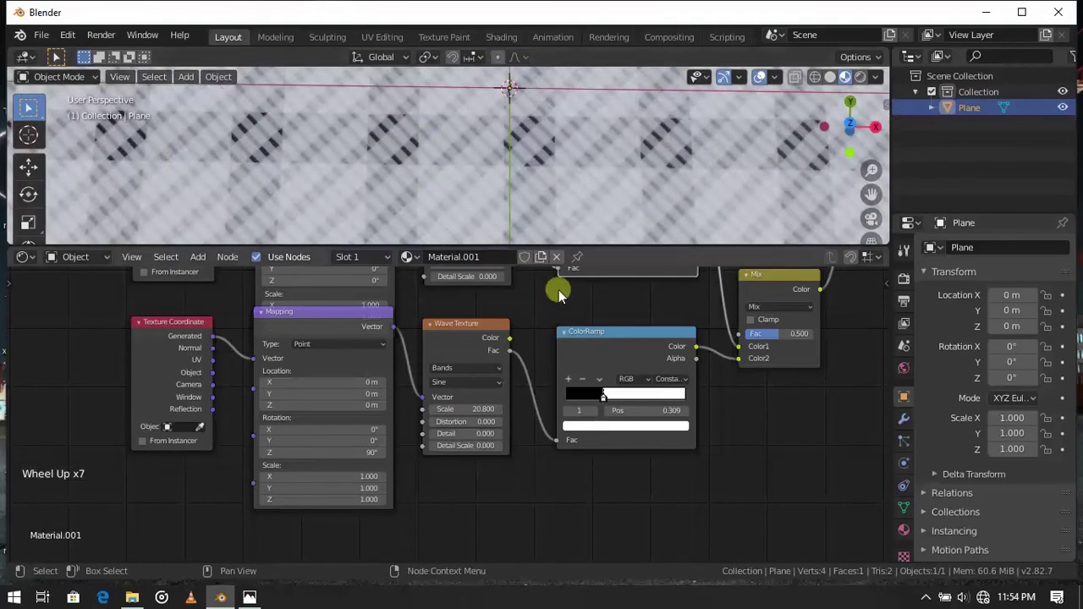
pyautogui.moveTo(633, 412); pyautogui.dragTo(699, 414)
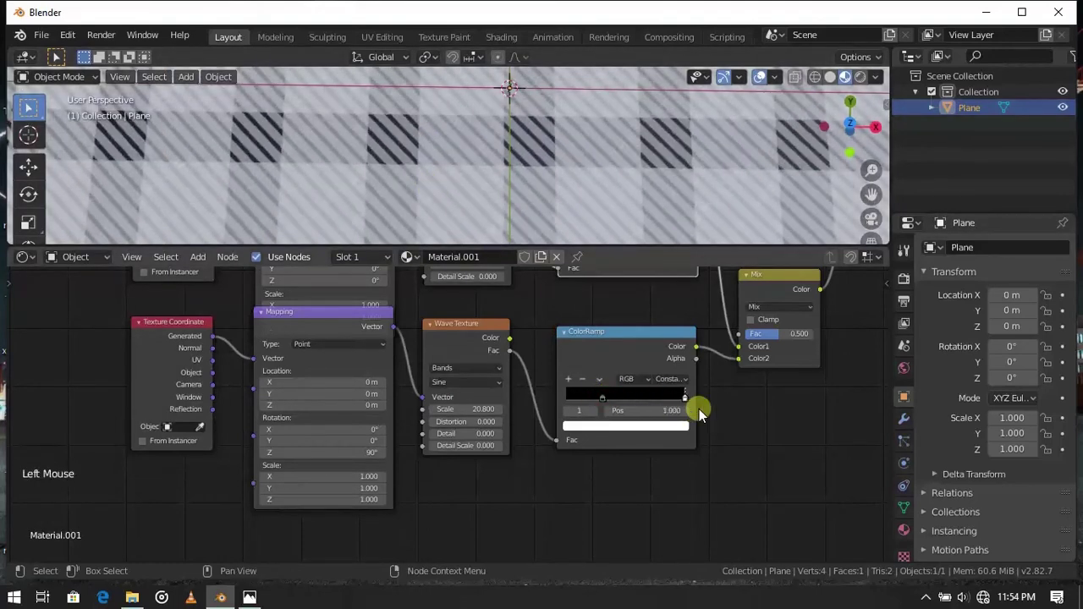
pyautogui.click(683, 395)
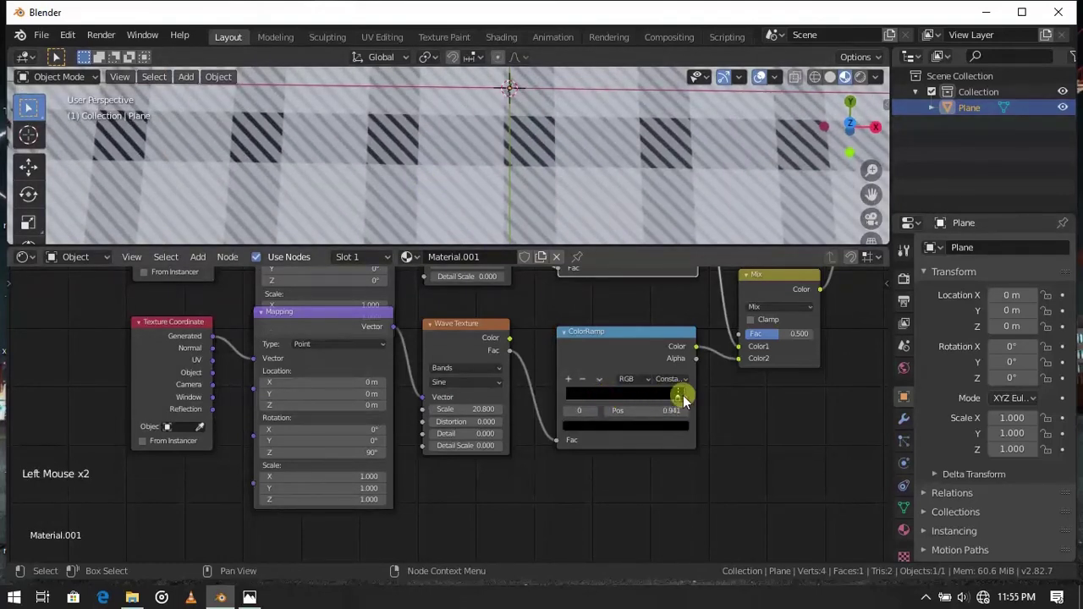
pyautogui.click(678, 395)
pyautogui.scroll(-6, 592, 177)
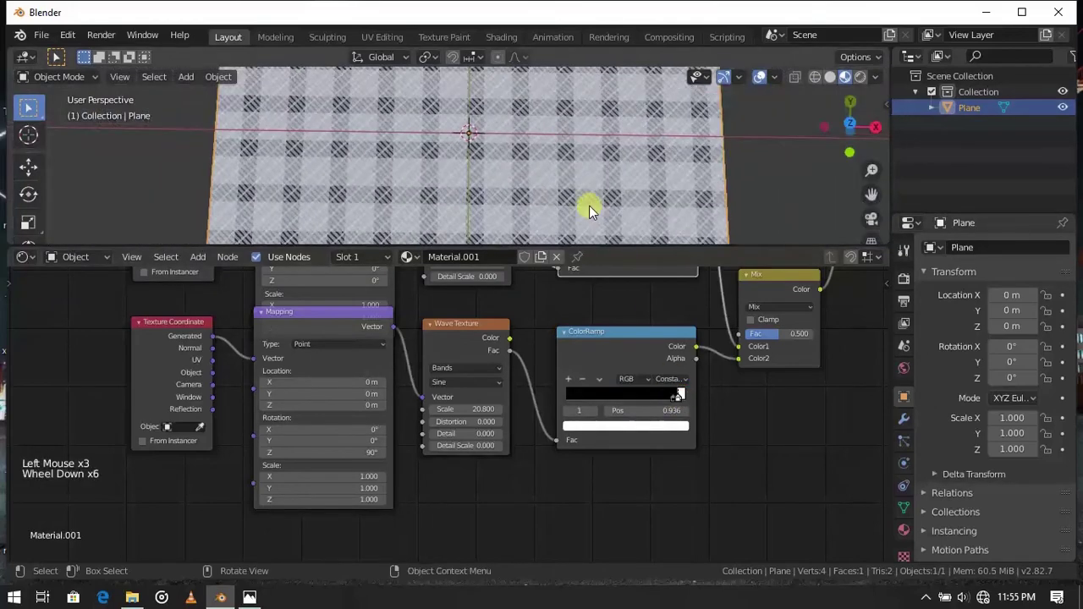
pyautogui.scroll(6, 589, 205)
pyautogui.click(674, 396)
pyautogui.scroll(-6, 545, 162)
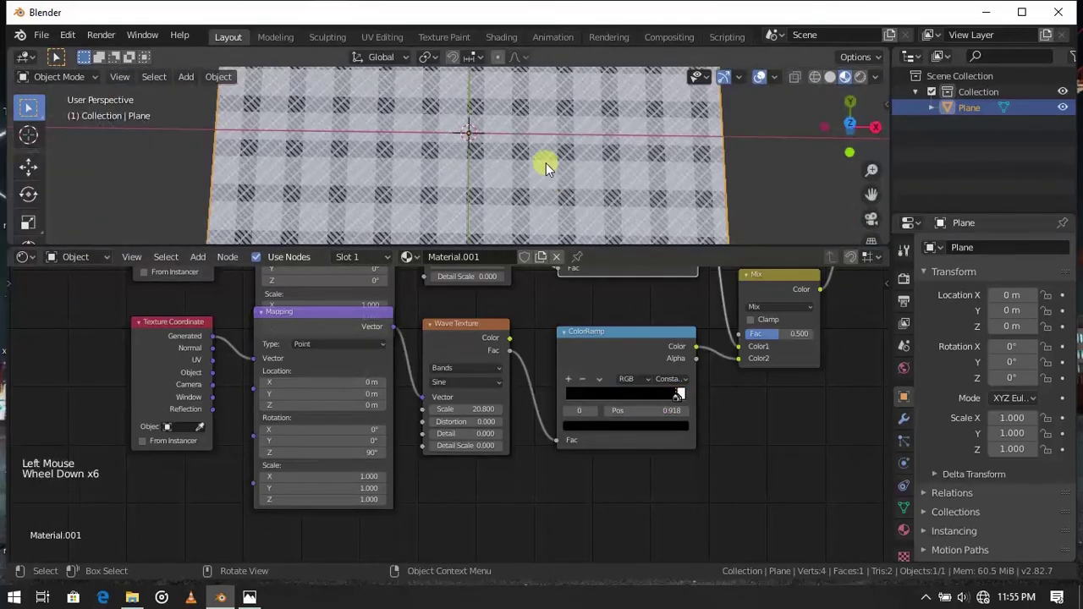
# Slide a stop on the upper ColorRamp near the end (0.023) to thin the hatching
pyautogui.moveTo(485, 344); pyautogui.dragTo(464, 430, button='middle')
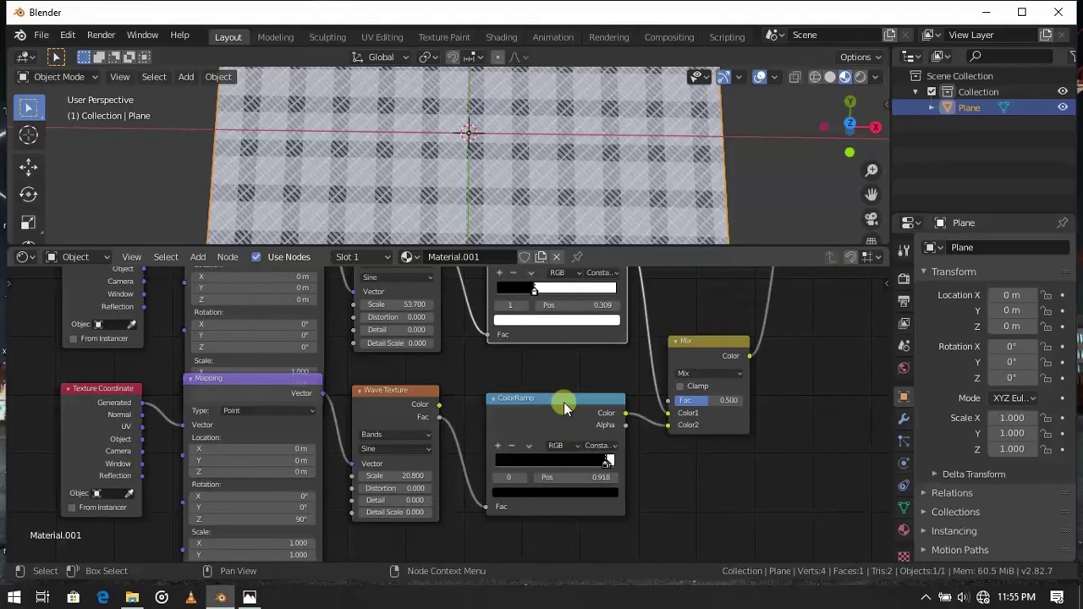
pyautogui.moveTo(513, 344); pyautogui.dragTo(496, 416, button='middle')
pyautogui.click(496, 403)
pyautogui.moveTo(516, 401); pyautogui.dragTo(477, 405)
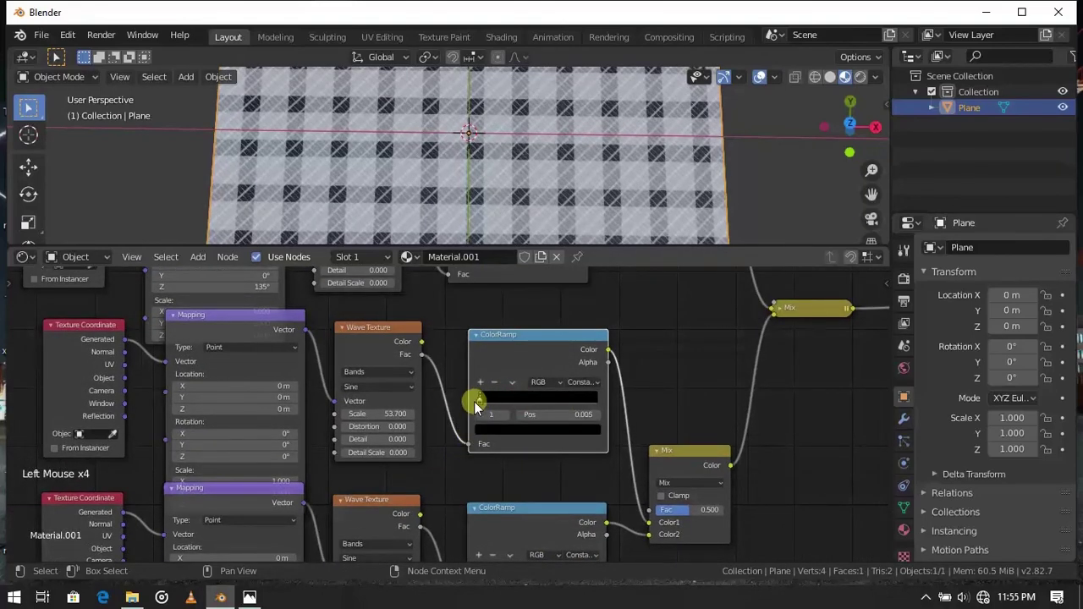
pyautogui.scroll(7, 439, 200)
pyautogui.scroll(-16, 438, 198)
pyautogui.scroll(8, 438, 199)
pyautogui.moveTo(438, 199); pyautogui.dragTo(349, 188, button='middle')
pyautogui.scroll(-5, 370, 139)
pyautogui.scroll(13, 349, 188)
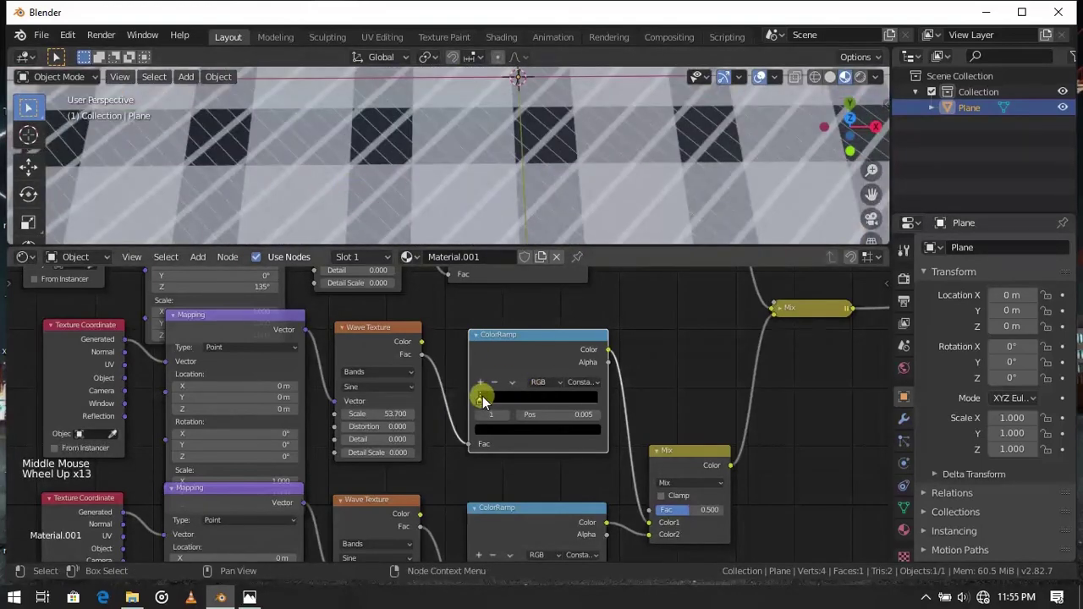
pyautogui.click(482, 401)
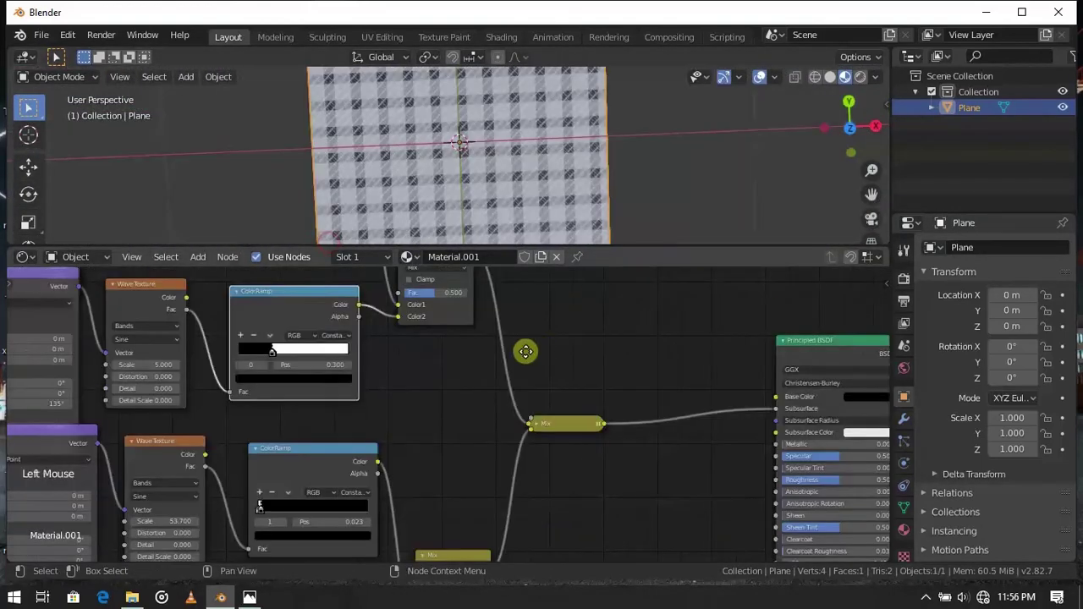
# Set the Principled BSDF Base Color to red (R 1.000, G 0.000, B 0.003)
pyautogui.moveTo(525, 351); pyautogui.dragTo(641, 384, button='middle')
pyautogui.scroll(6, 640, 384)
pyautogui.moveTo(575, 389); pyautogui.dragTo(537, 396, button='middle')
pyautogui.scroll(3, 537, 396)
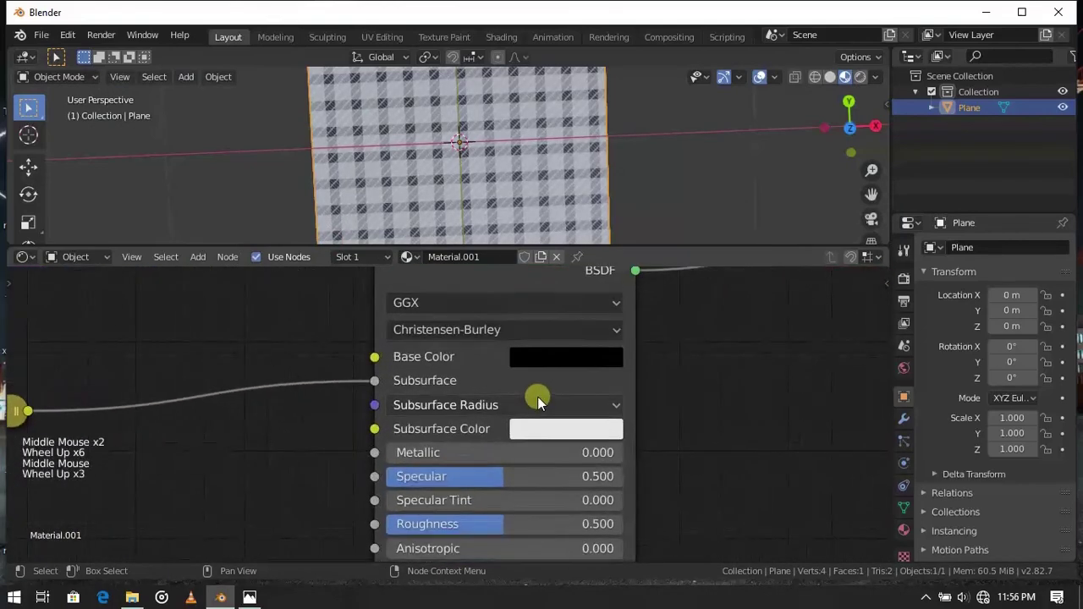
pyautogui.click(547, 358)
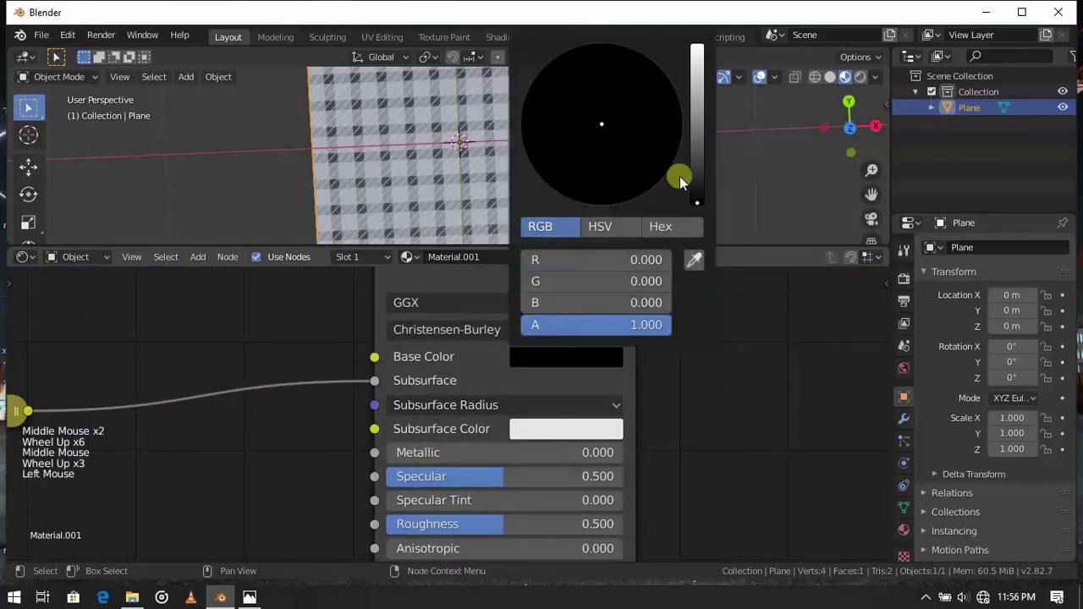
pyautogui.click(626, 174)
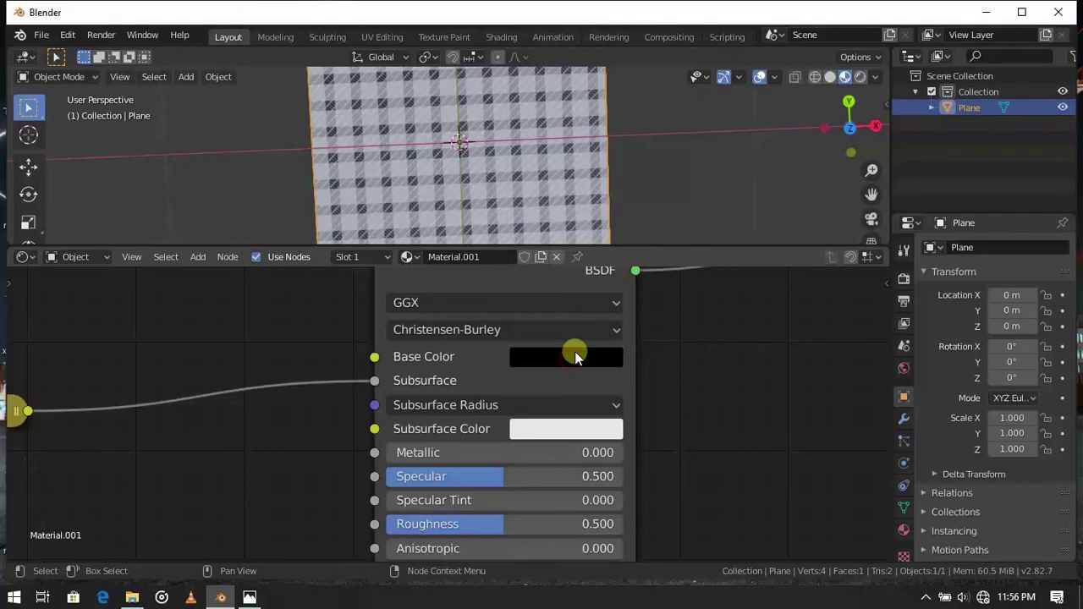
pyautogui.click(574, 351)
pyautogui.moveTo(695, 170); pyautogui.dragTo(699, 68)
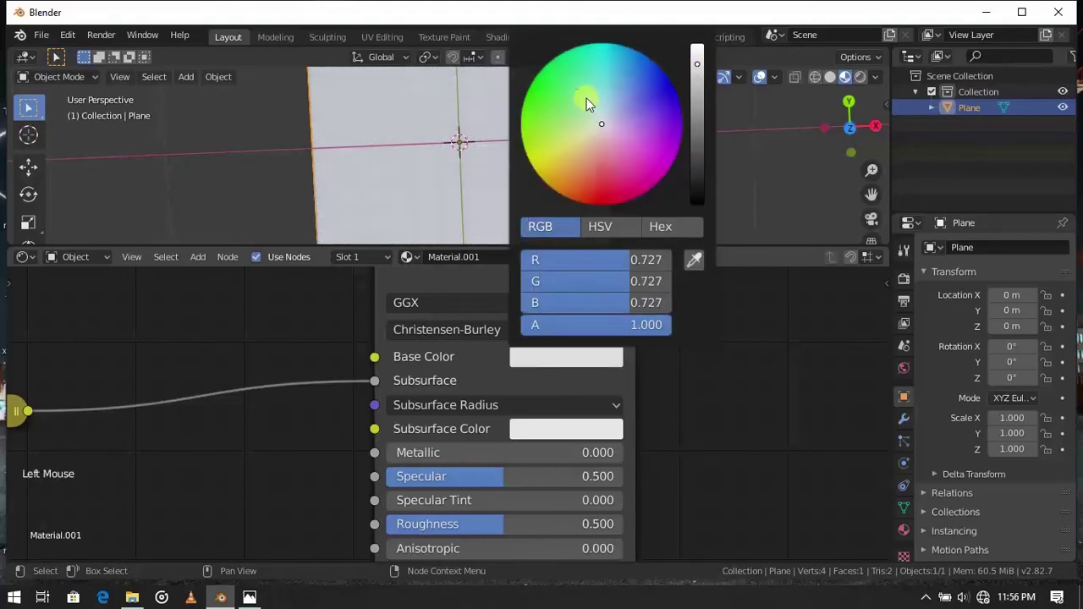
pyautogui.moveTo(589, 103); pyautogui.dragTo(540, 77)
pyautogui.click(629, 183)
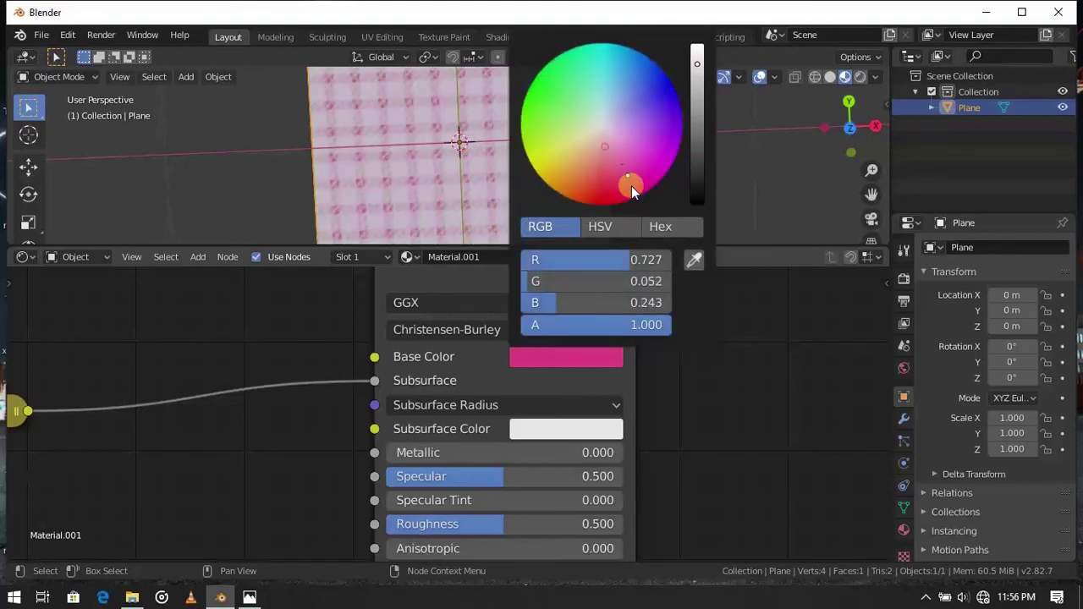
pyautogui.moveTo(631, 185); pyautogui.dragTo(608, 206)
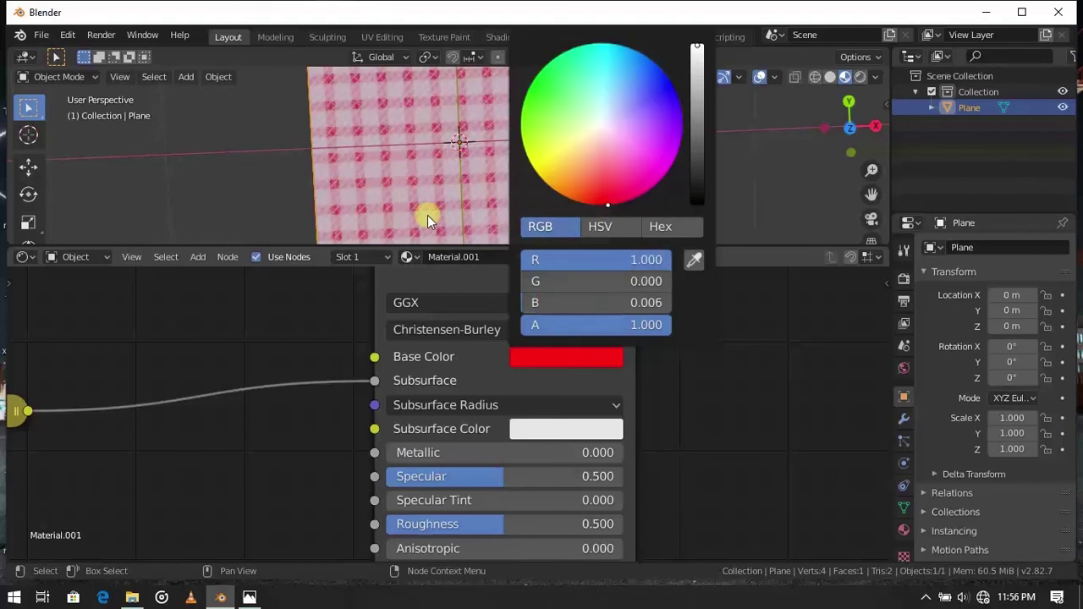
pyautogui.moveTo(589, 195); pyautogui.dragTo(602, 219)
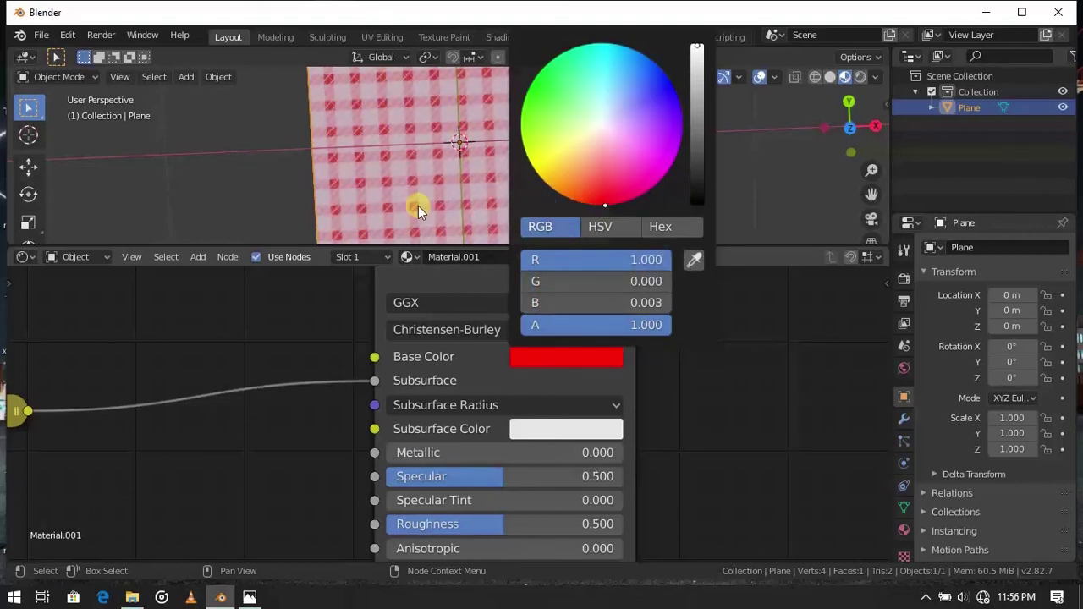
pyautogui.click(288, 190)
# Orbit and zoom the viewport to inspect the red-and-white gingham plane
pyautogui.moveTo(293, 164); pyautogui.dragTo(295, 127, button='middle')
pyautogui.scroll(4, 296, 122)
pyautogui.scroll(6, 295, 122)
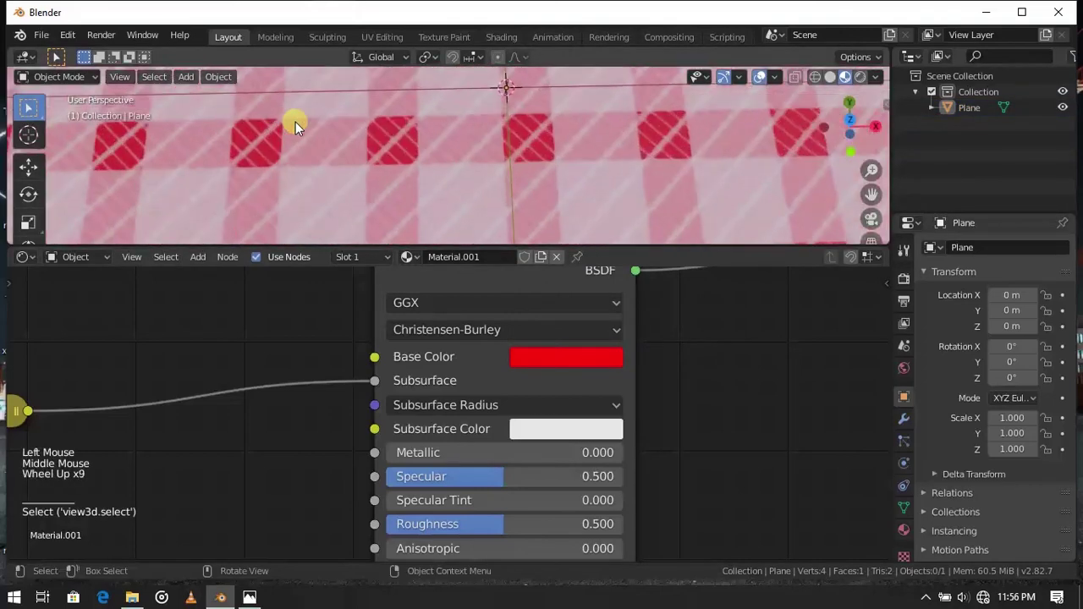
pyautogui.scroll(-6, 297, 126)
pyautogui.scroll(3, 583, 161)
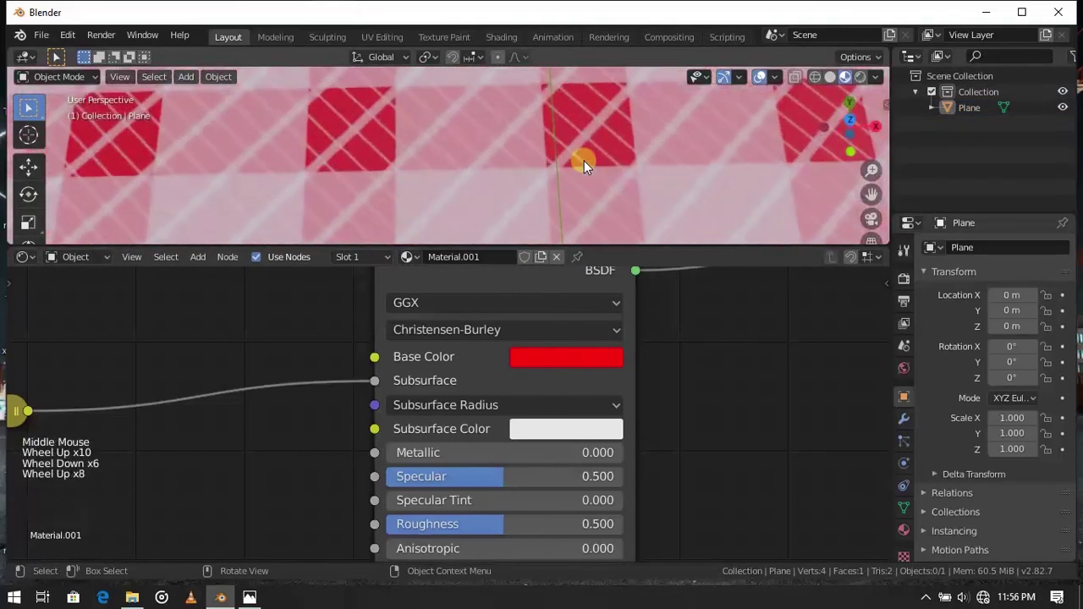